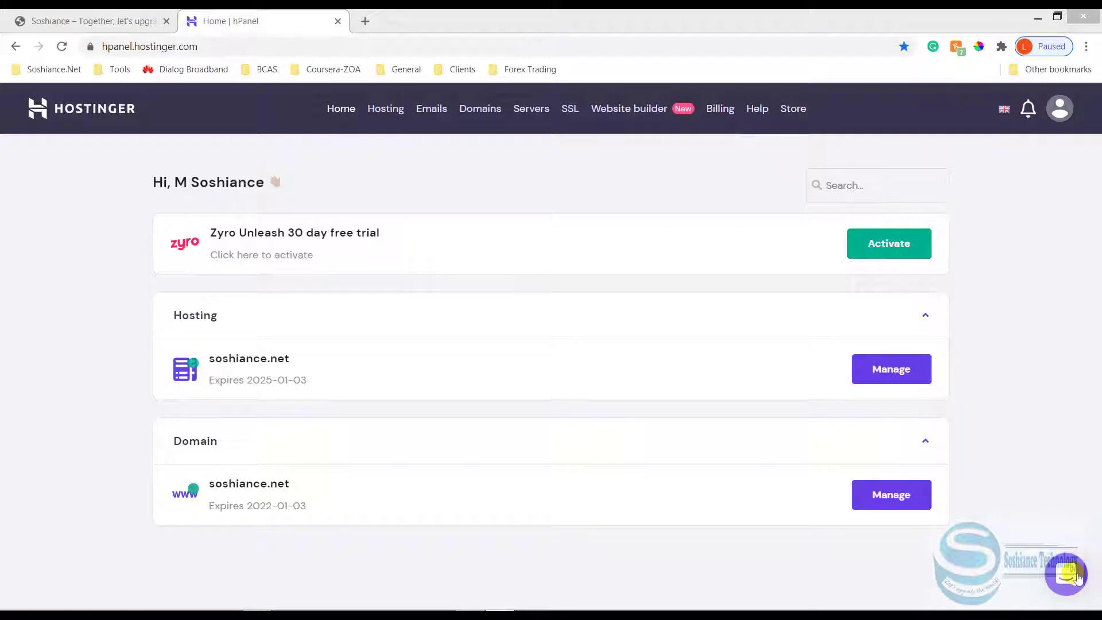
- Check the live soshiance.net site address, then return to the hPanel dashboard
click(97, 21)
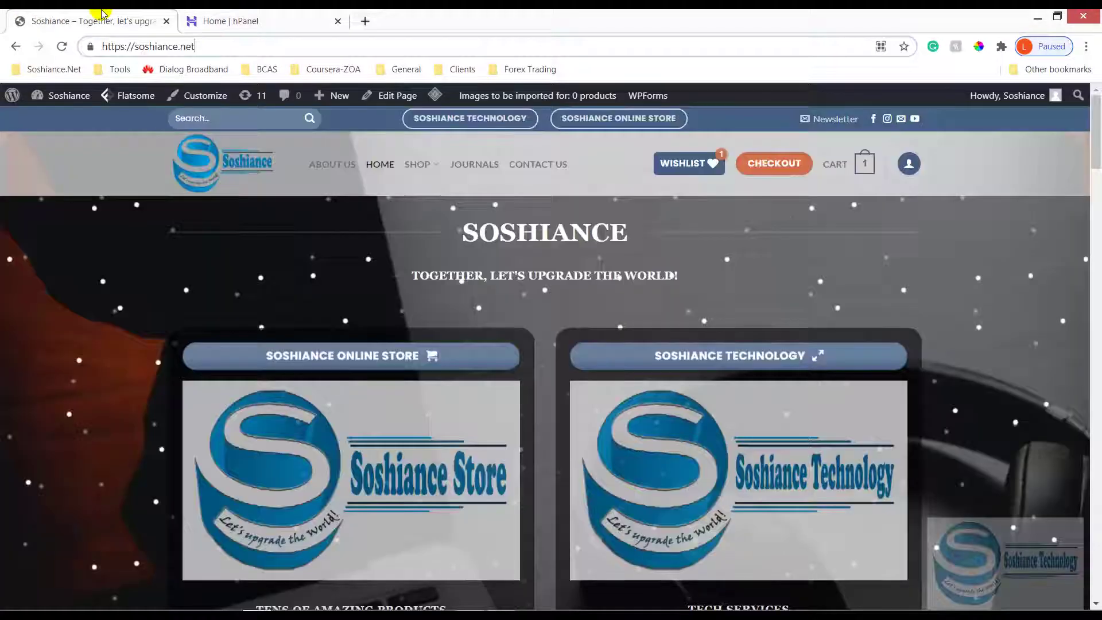
click(235, 48)
drag(132, 47, 217, 46)
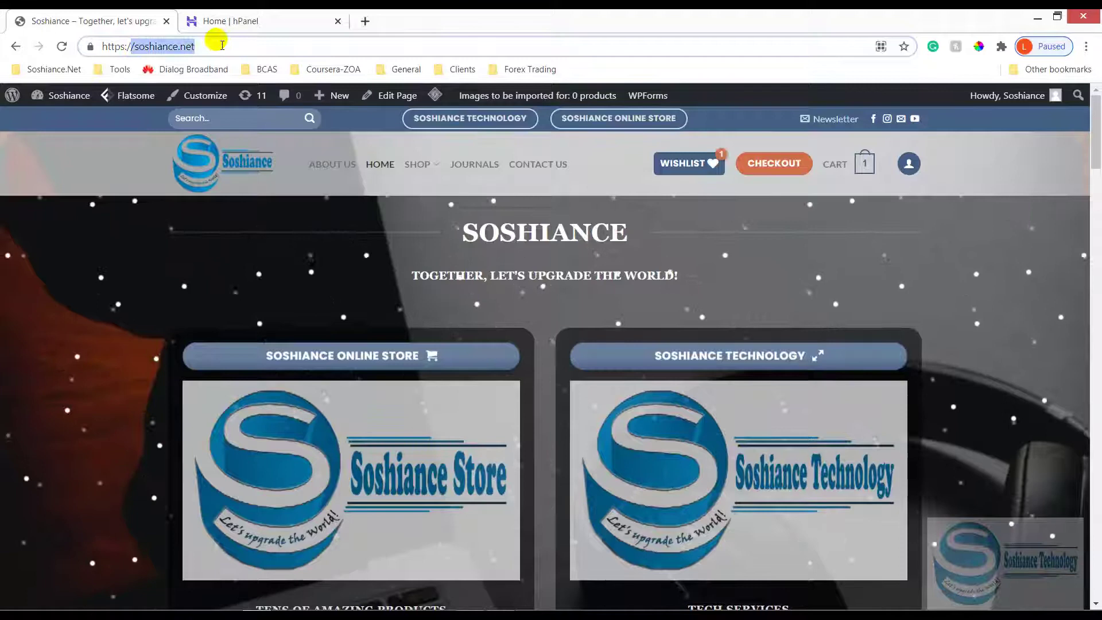
click(242, 16)
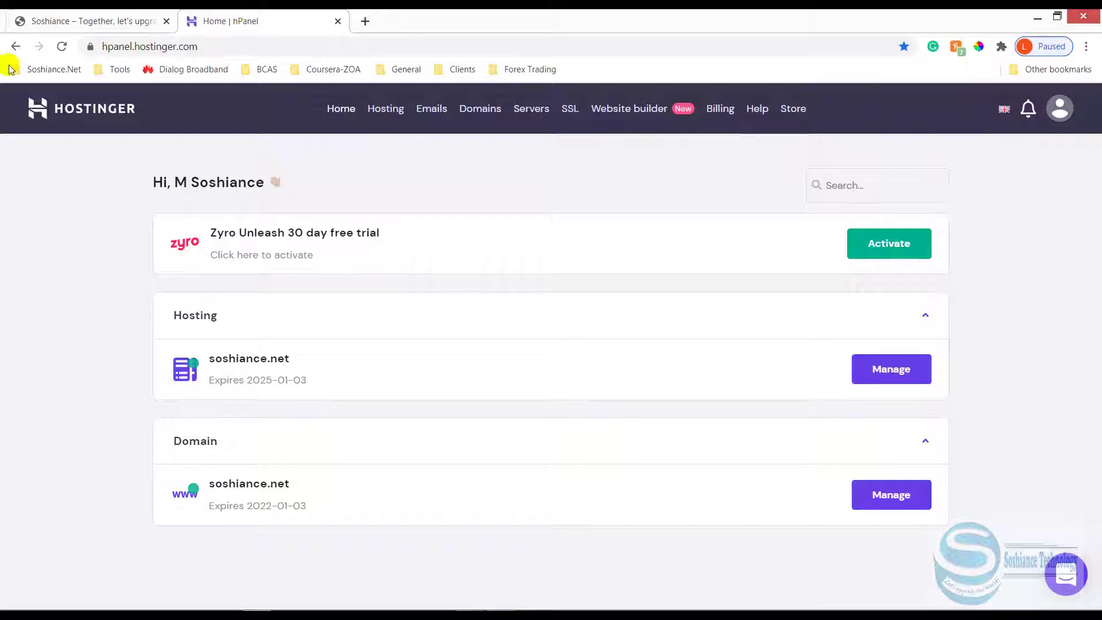
click(242, 49)
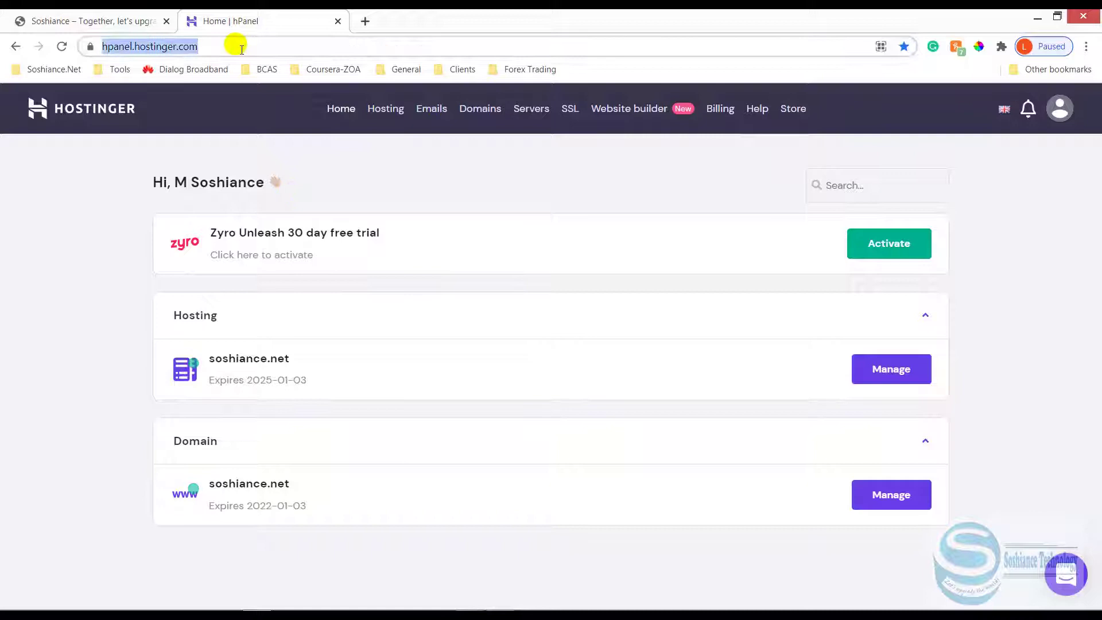
click(251, 46)
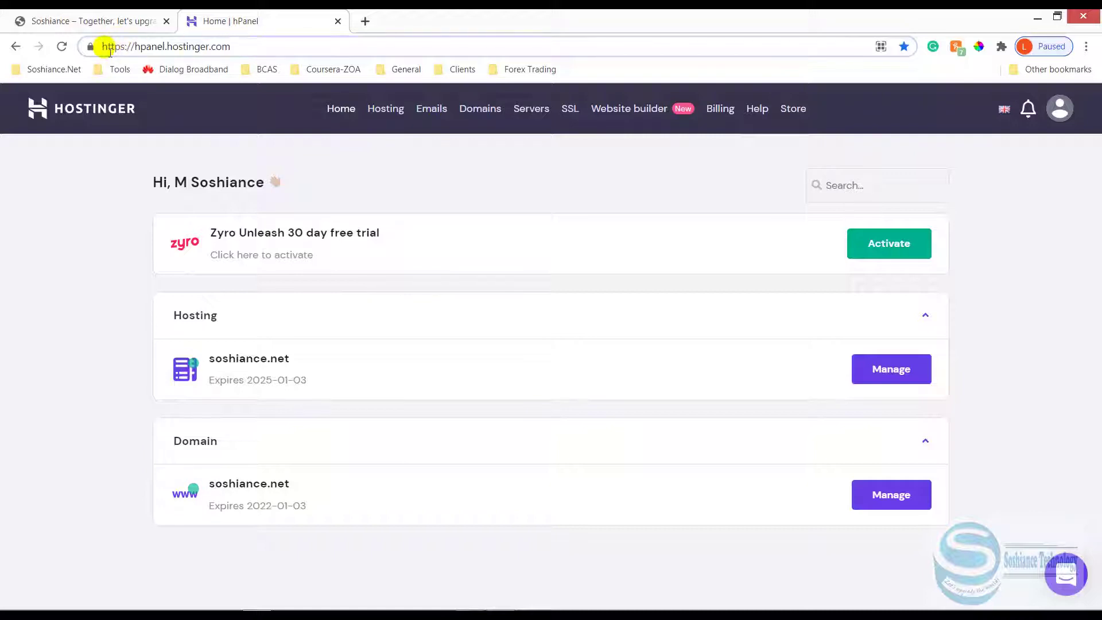
drag(108, 50, 352, 50)
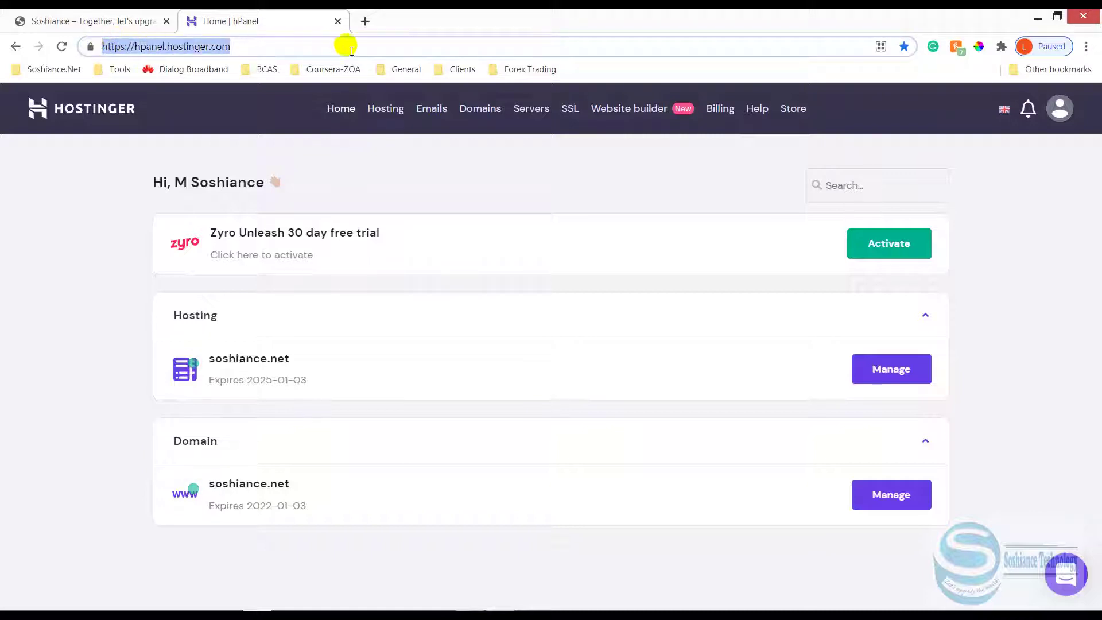
click(352, 50)
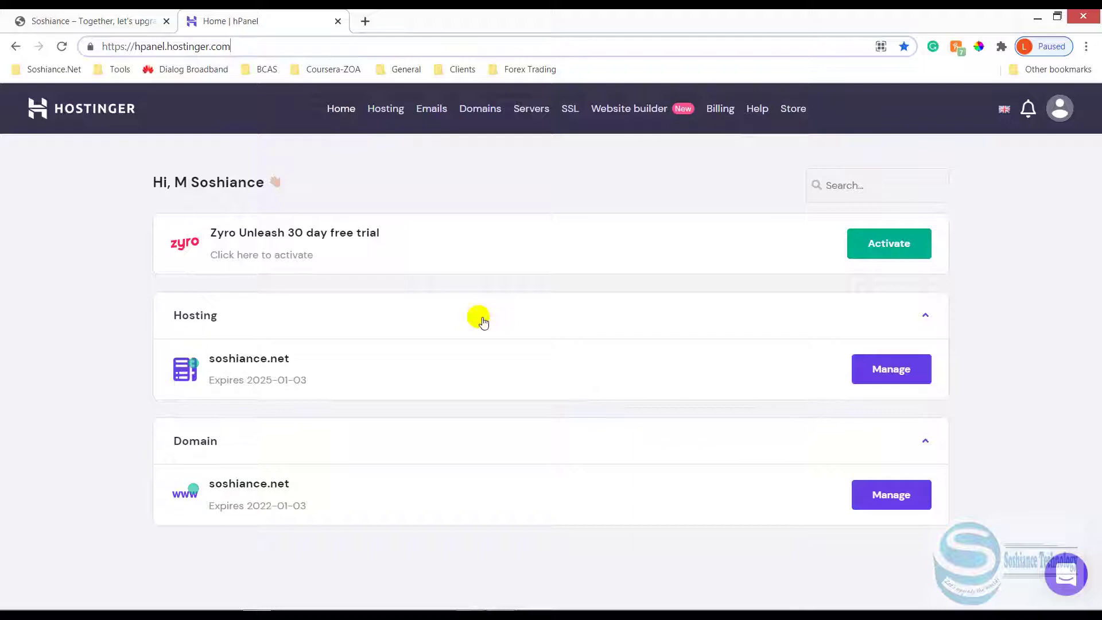
- Open the soshiance.net hosting plan's Subdomains page
click(871, 378)
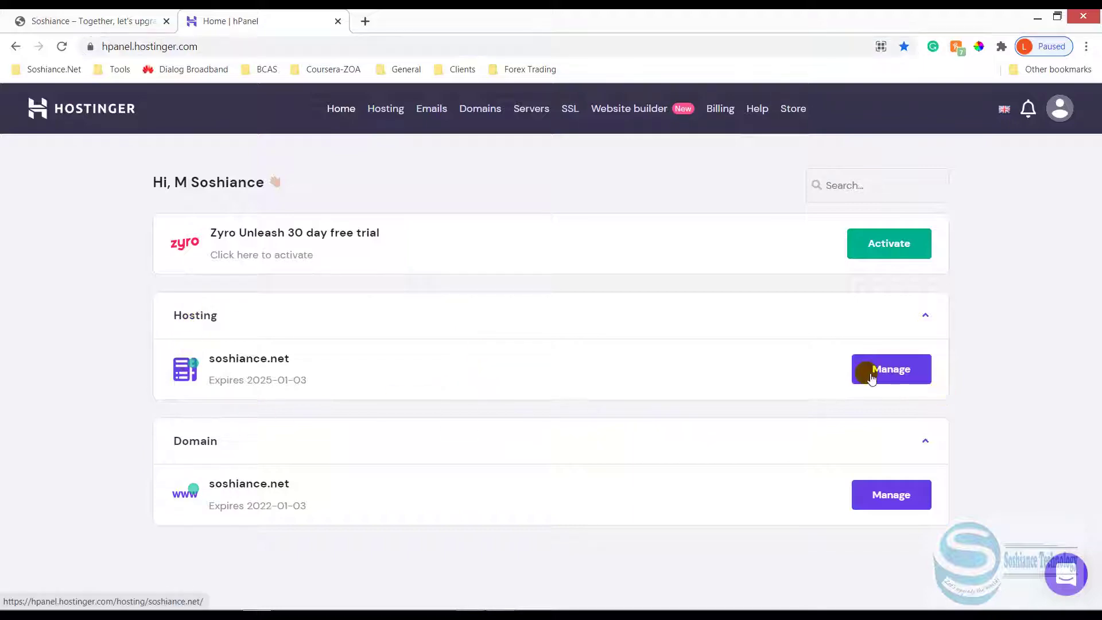
scroll(856, 376, down, 4)
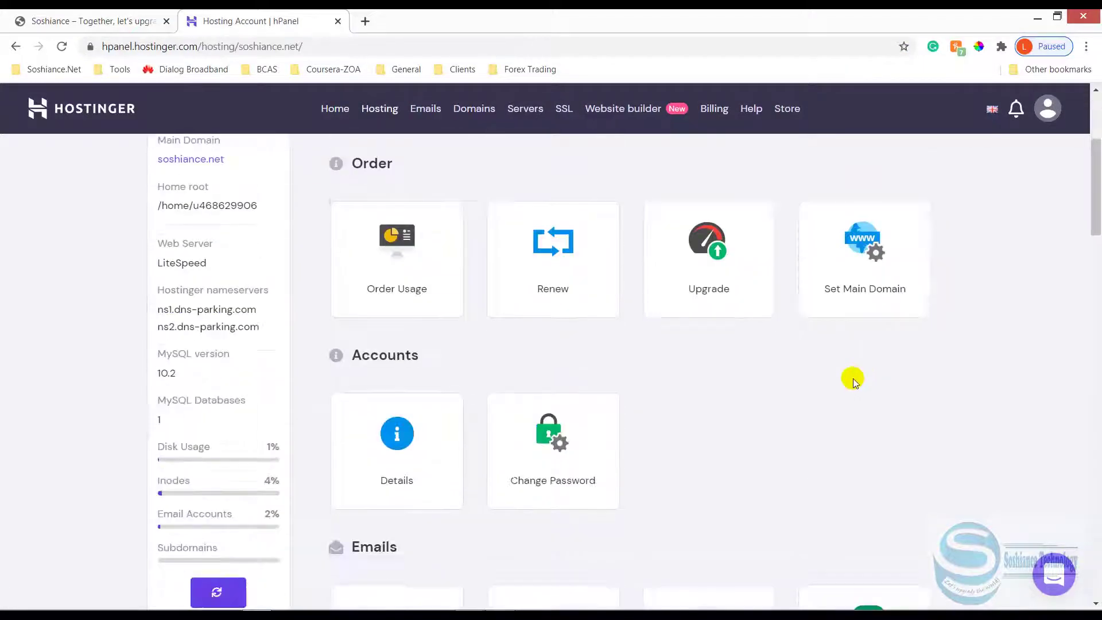
scroll(468, 470, down, 4)
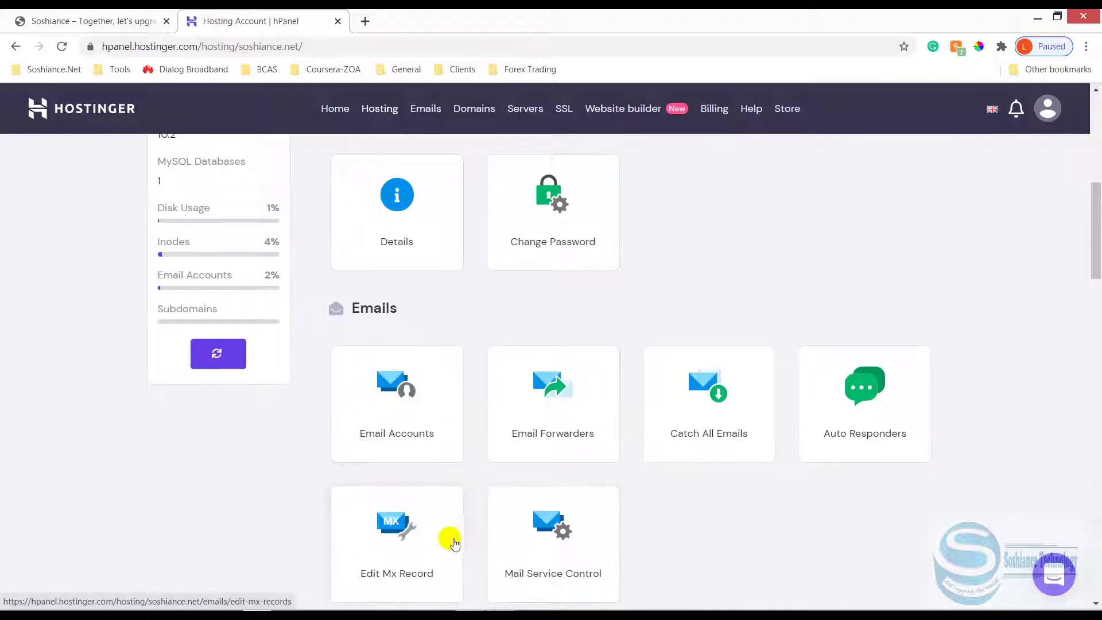
scroll(454, 542, down, 4)
click(396, 488)
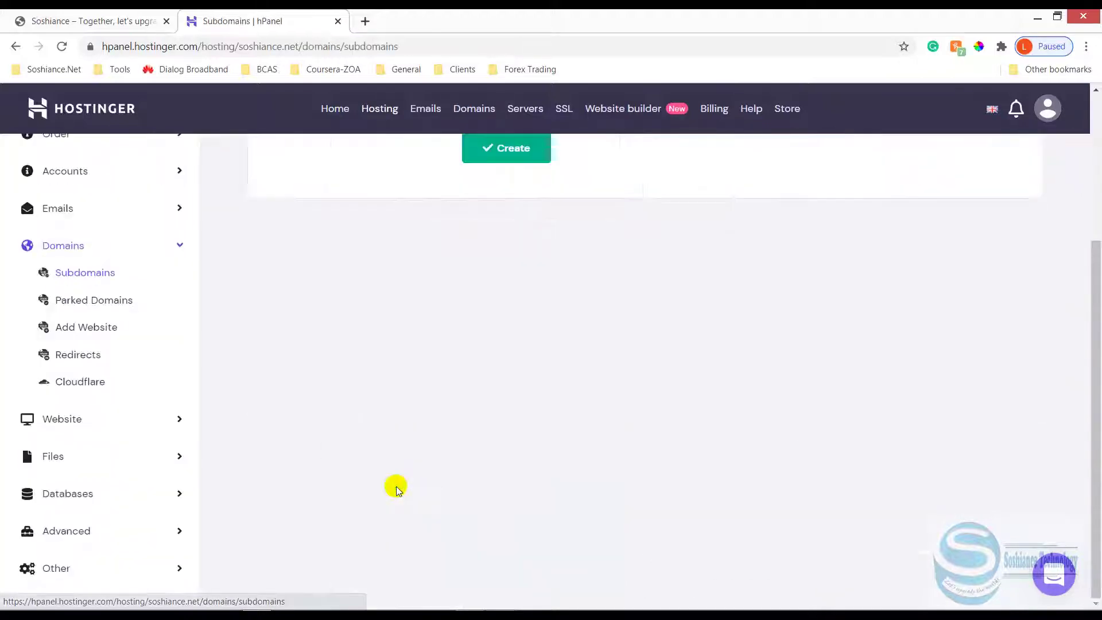
- Enter subdomain tech with custom folder tech under public_html
click(588, 280)
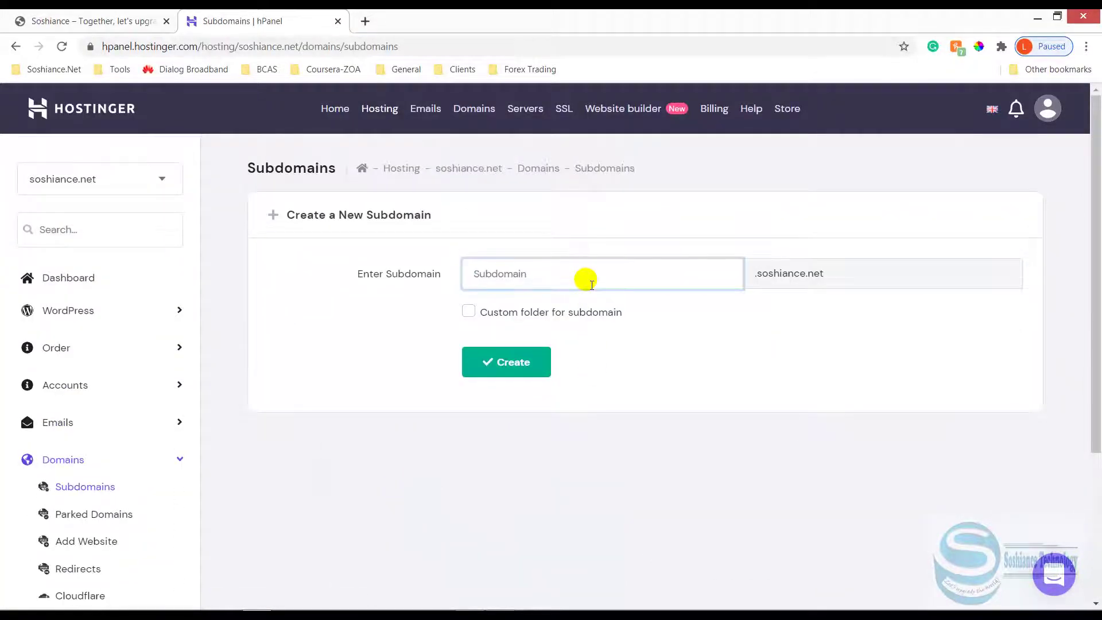
text(tech)
click(471, 312)
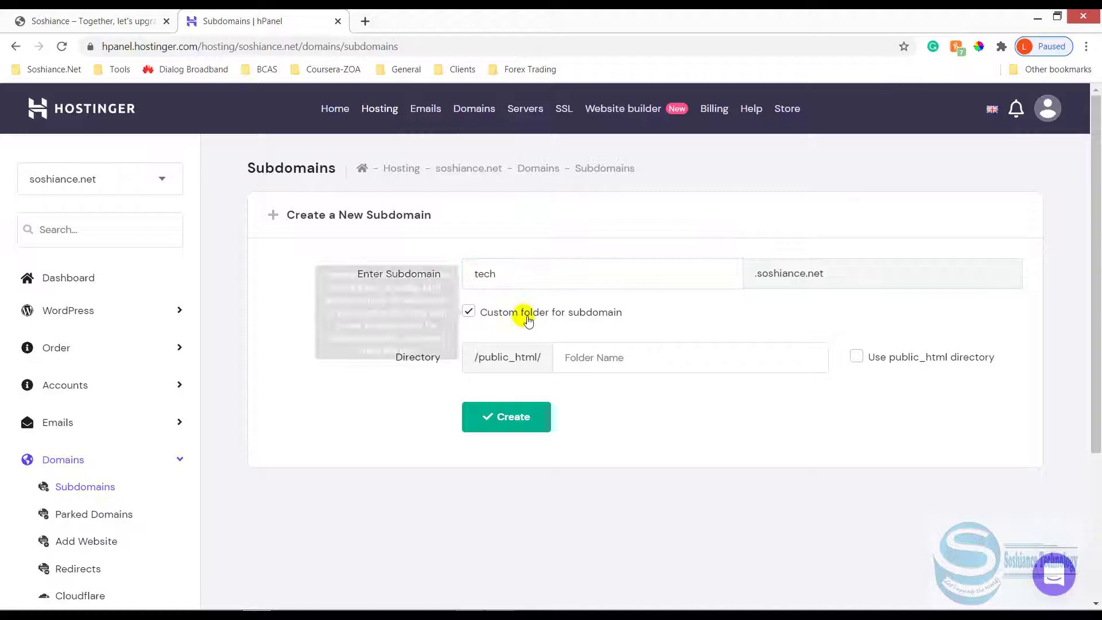
click(678, 361)
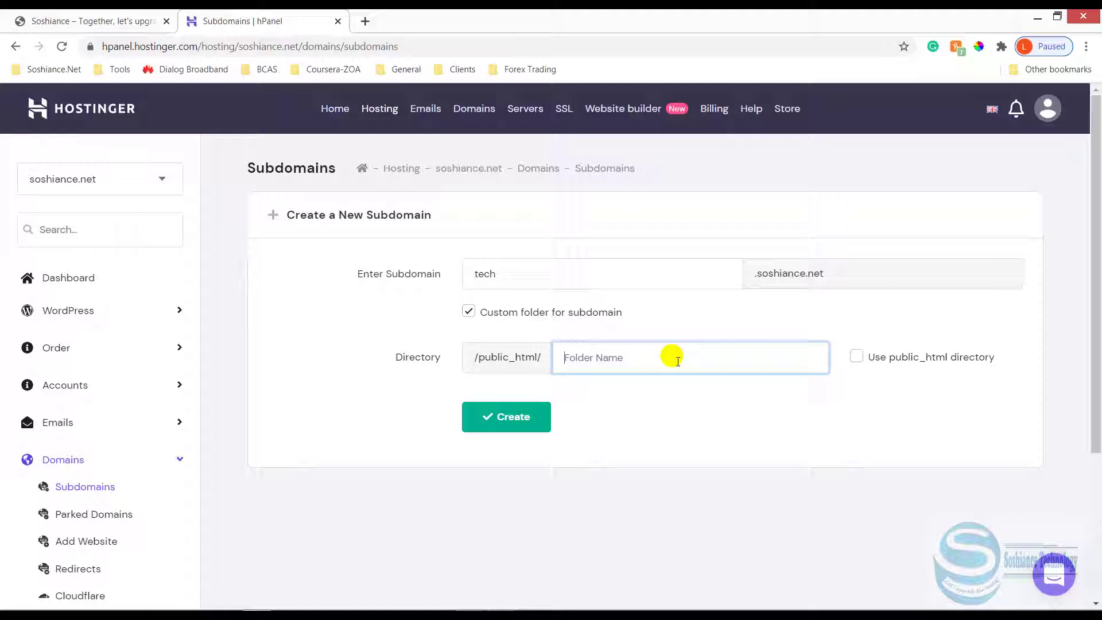
text(tech)
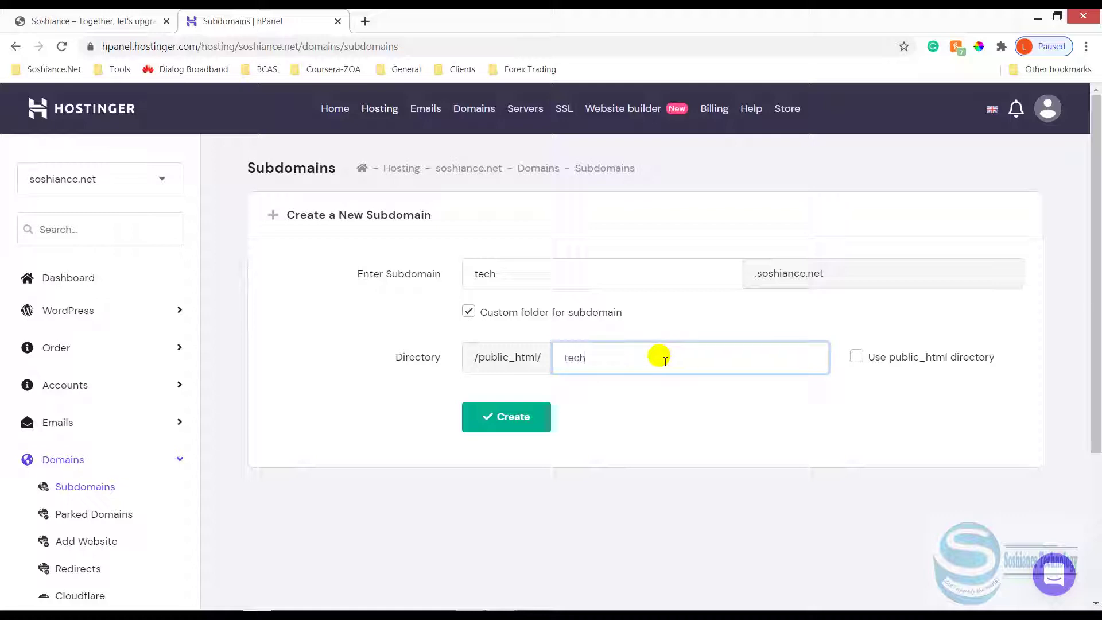
drag(477, 360, 689, 362)
click(689, 362)
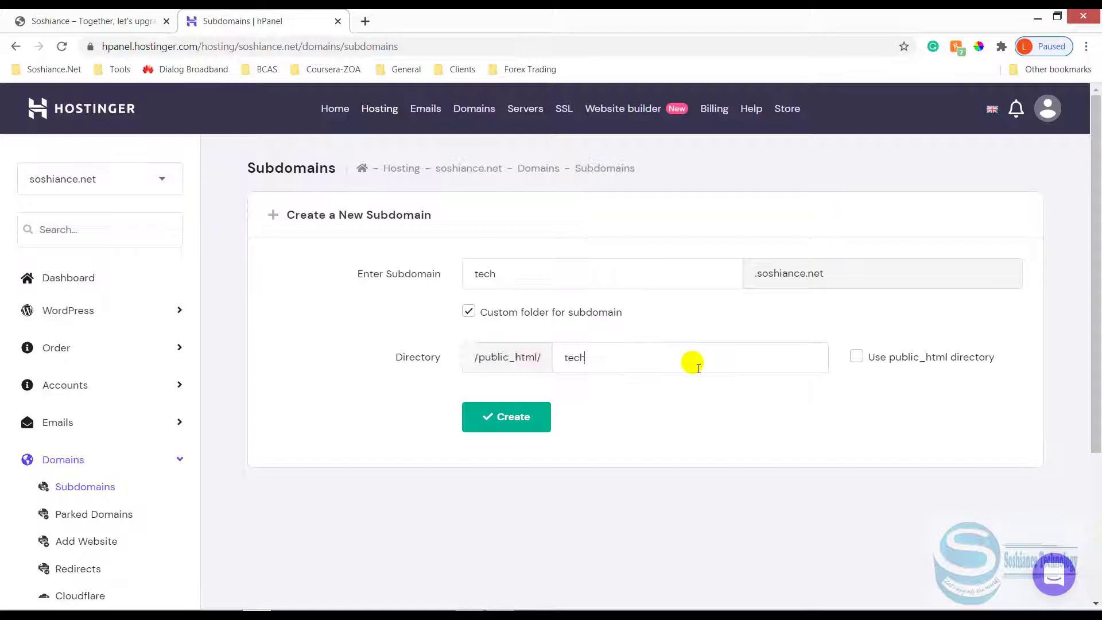
- Create the tech subdomain and load tech.soshiance.net in a new tab to see its default page
click(542, 424)
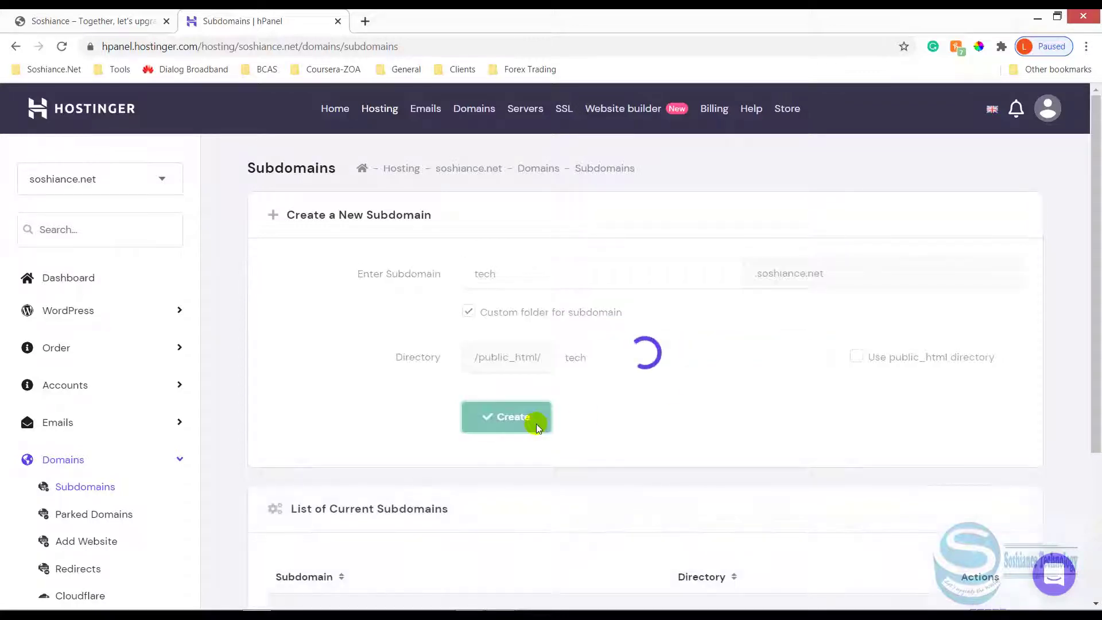
scroll(1096, 345, down, 4)
drag(312, 352, 433, 356)
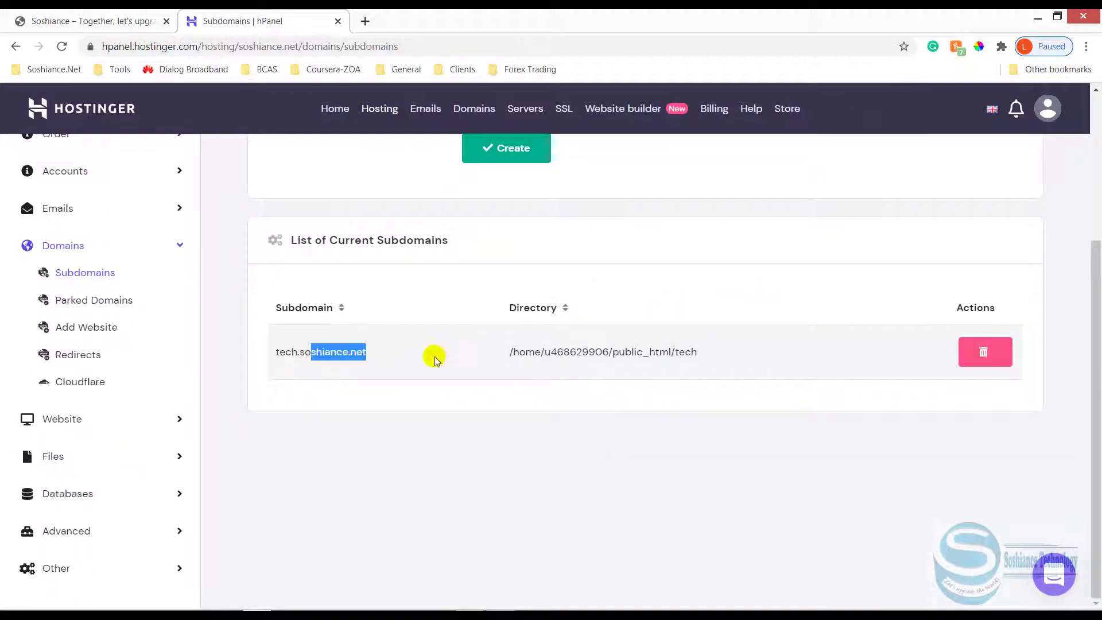
drag(1097, 365, 1095, 308)
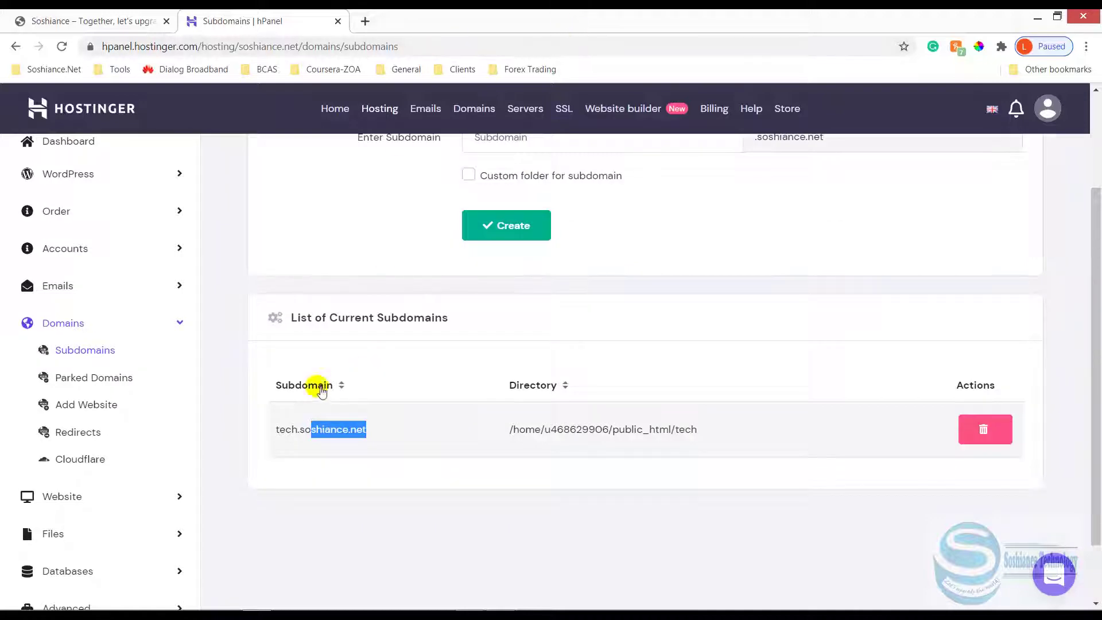
drag(277, 430, 402, 435)
key(ctrl+c)
click(367, 21)
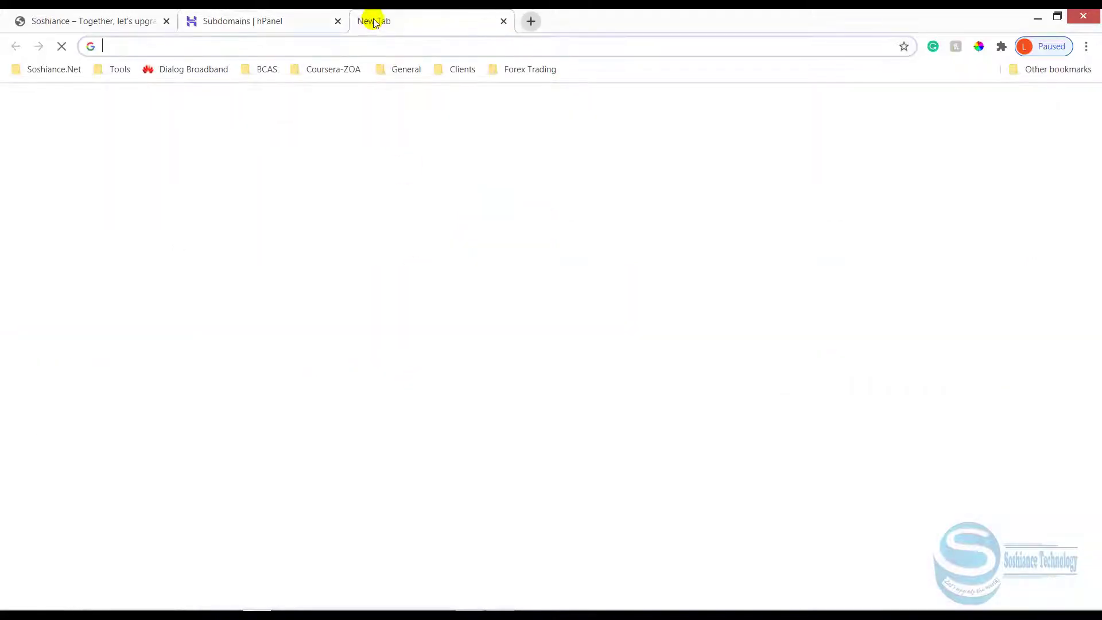
key(ctrl+v)
key(Return)
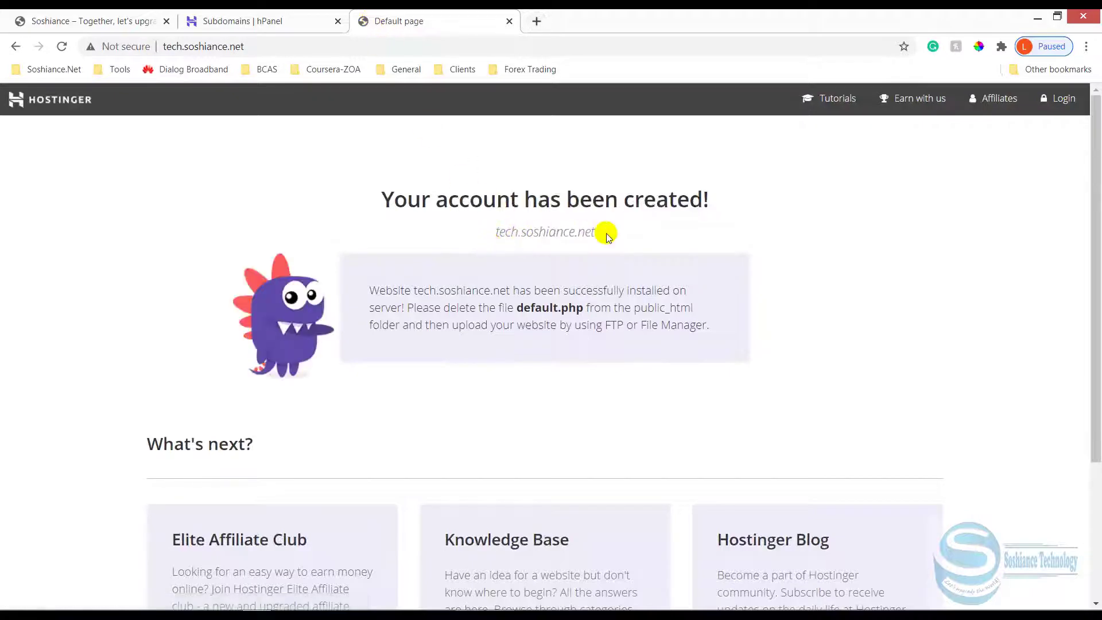
- Start a WordPress install from the hPanel Auto Installer
click(247, 19)
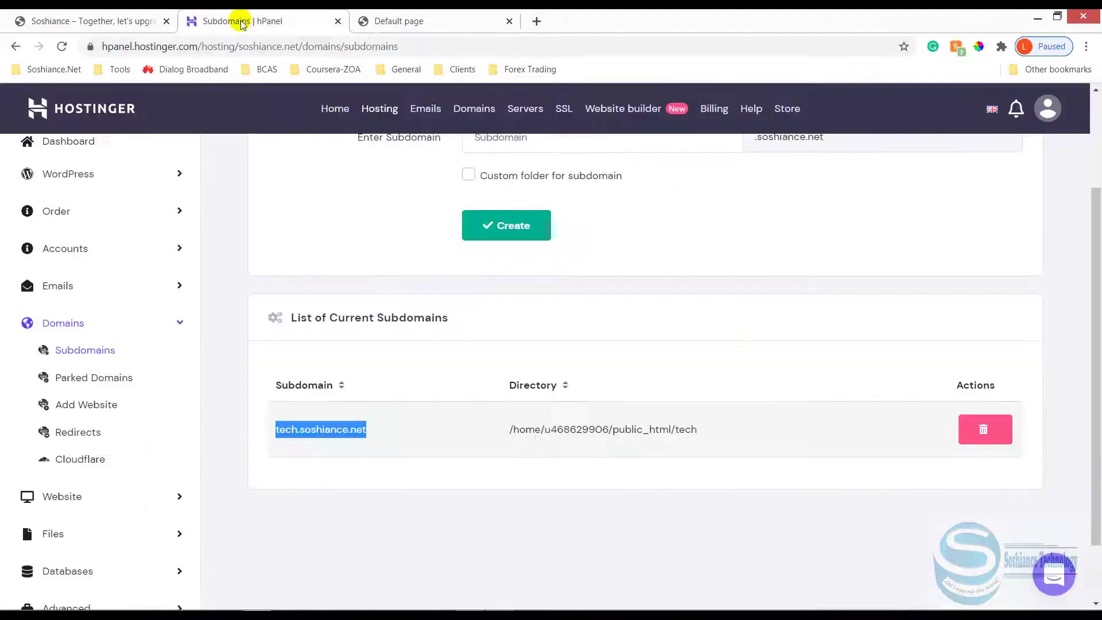
click(83, 498)
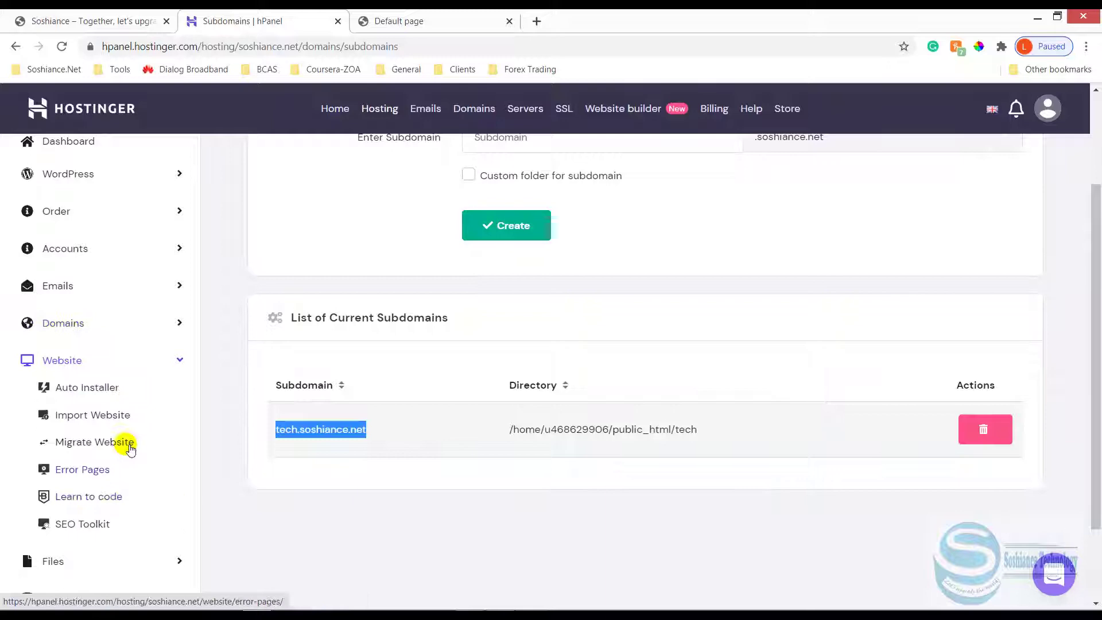
click(105, 388)
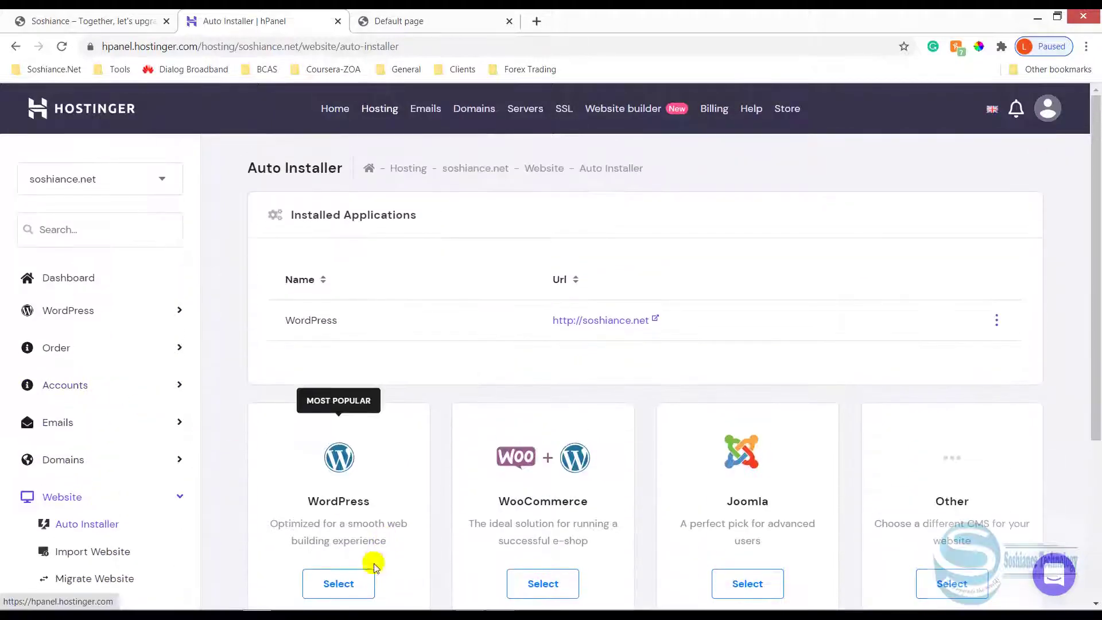
click(356, 592)
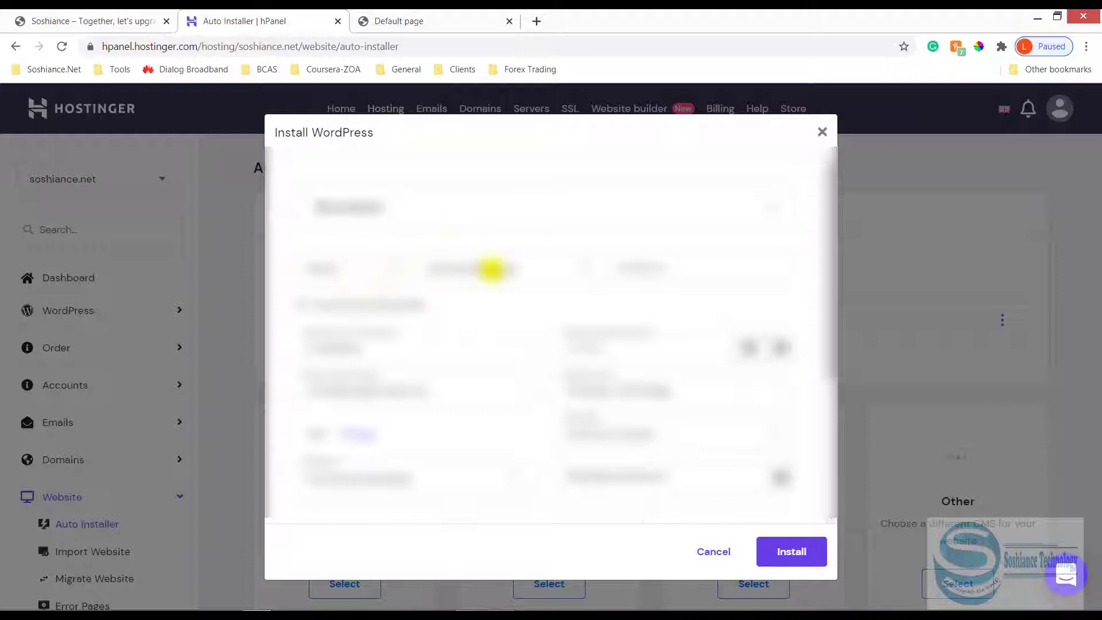
- Fill in the WordPress install form for tech.soshiance.net, install it, and view the new site
click(466, 269)
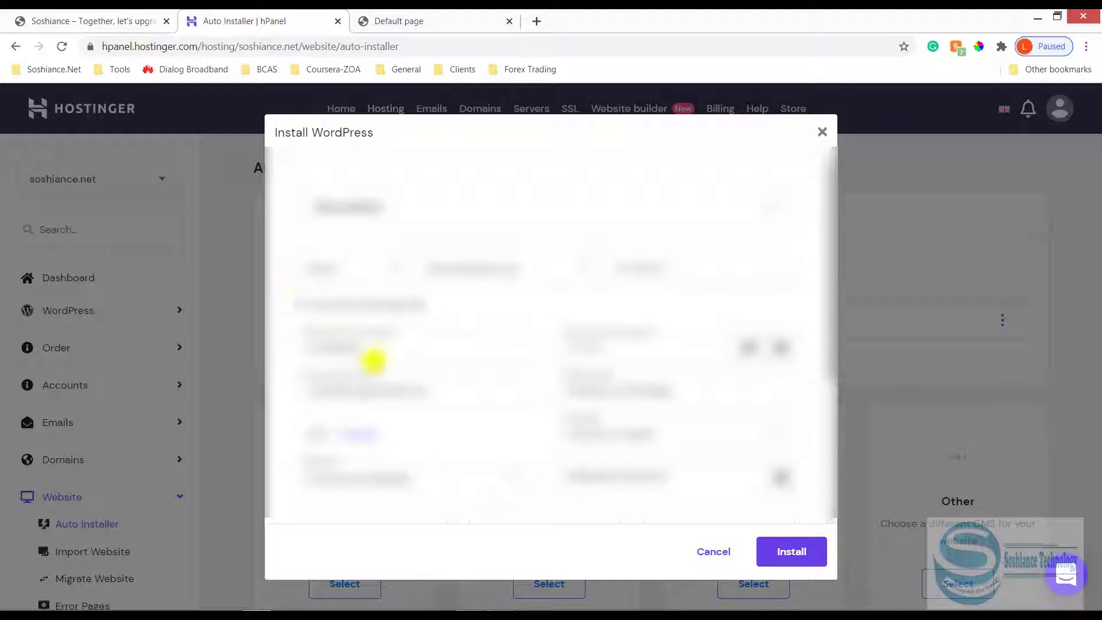
click(598, 347)
click(403, 389)
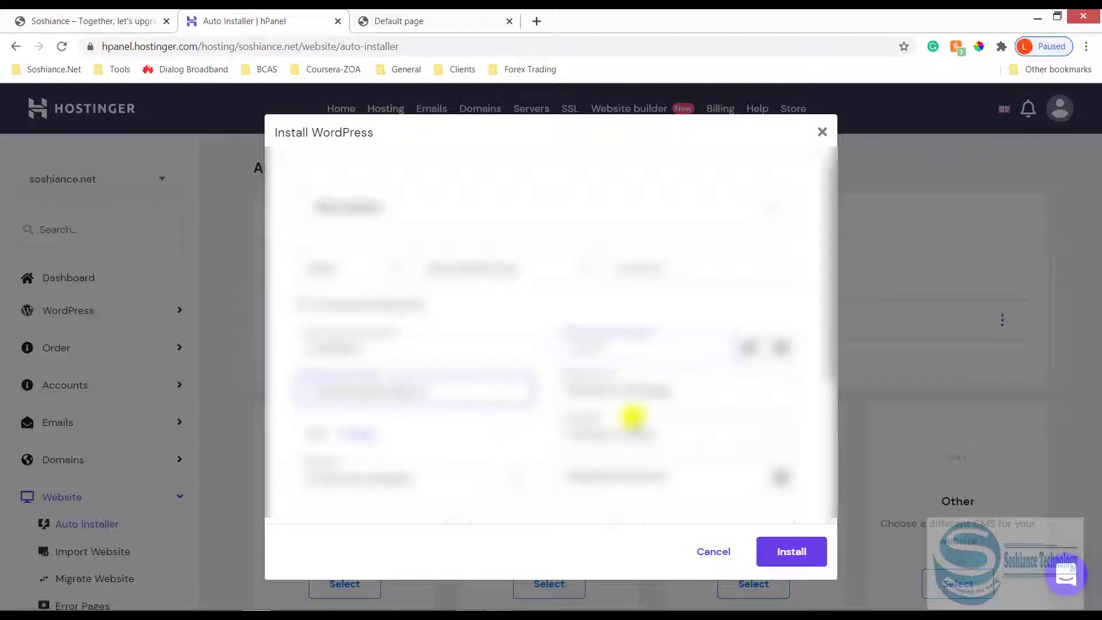
click(679, 388)
drag(823, 366, 832, 440)
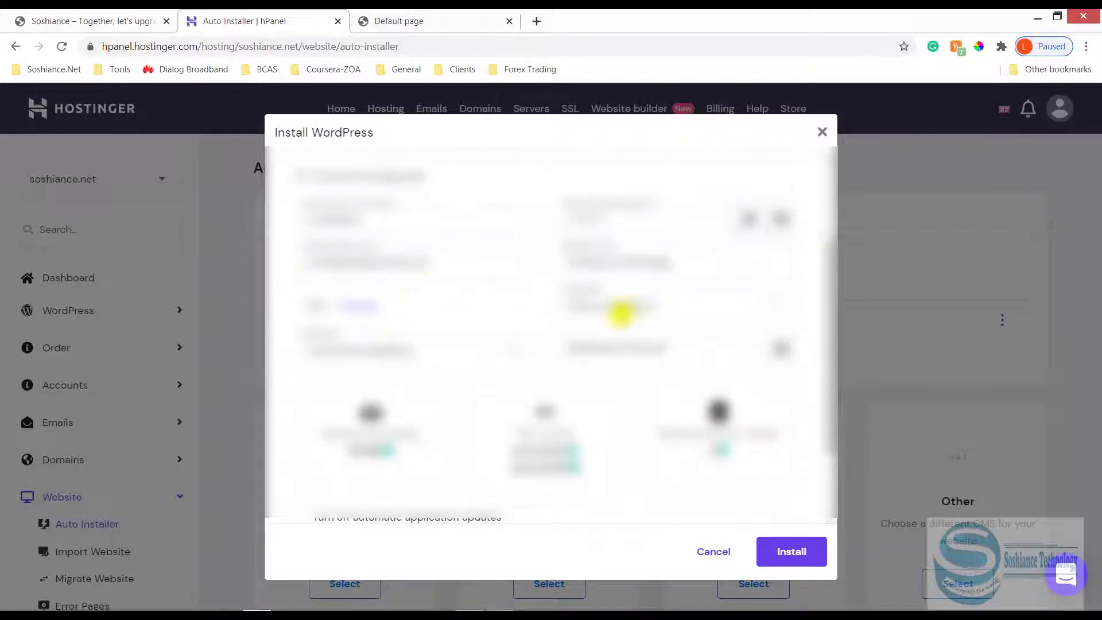
click(723, 307)
click(764, 331)
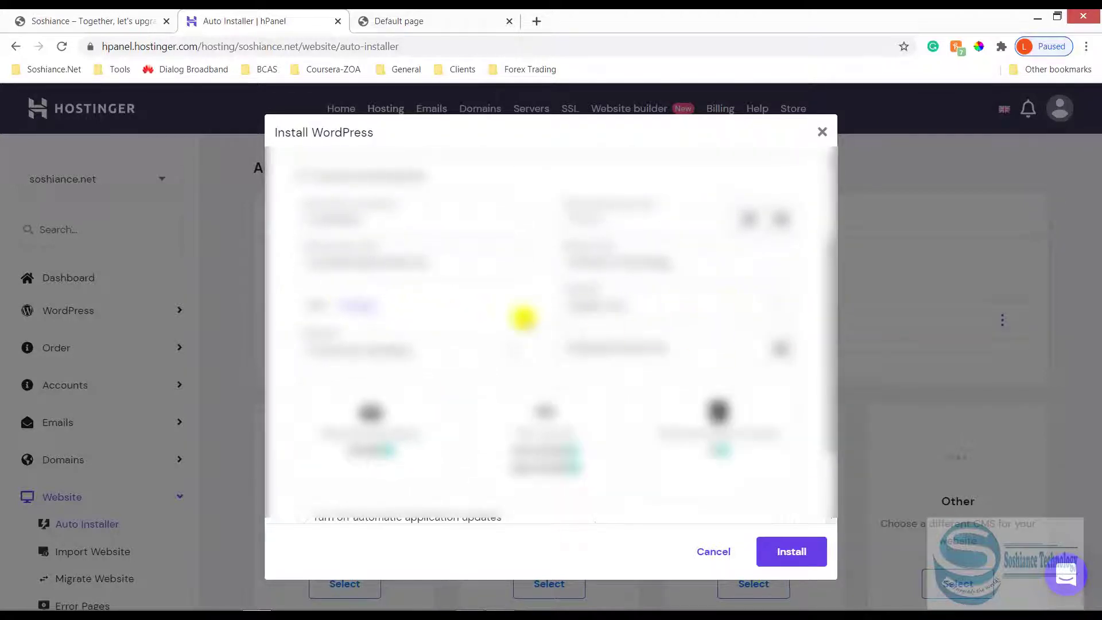
drag(829, 332, 839, 431)
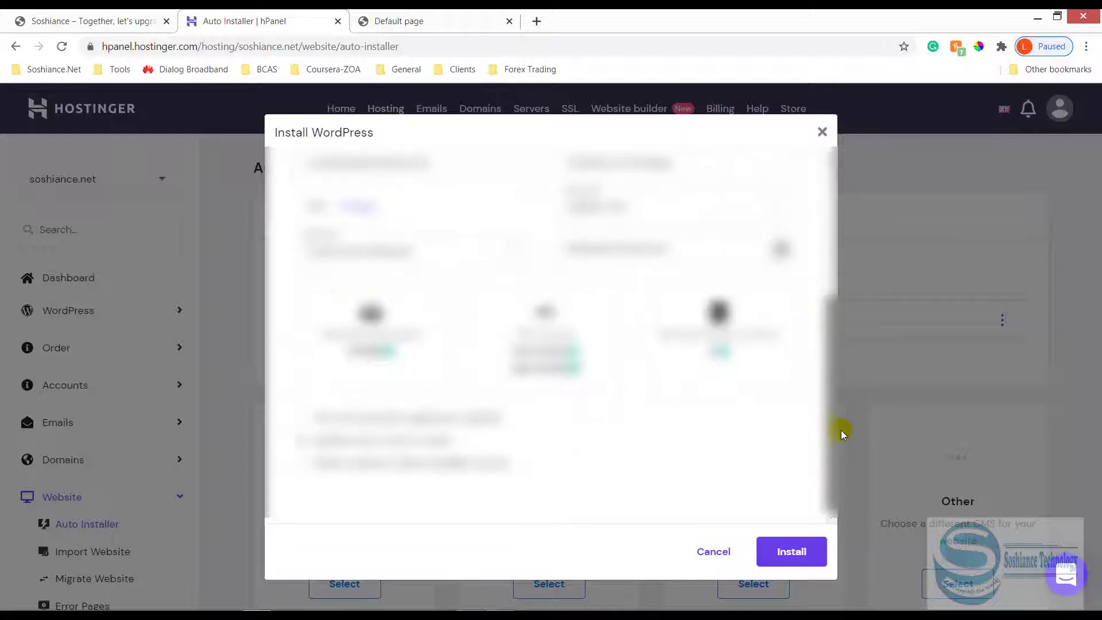
click(818, 553)
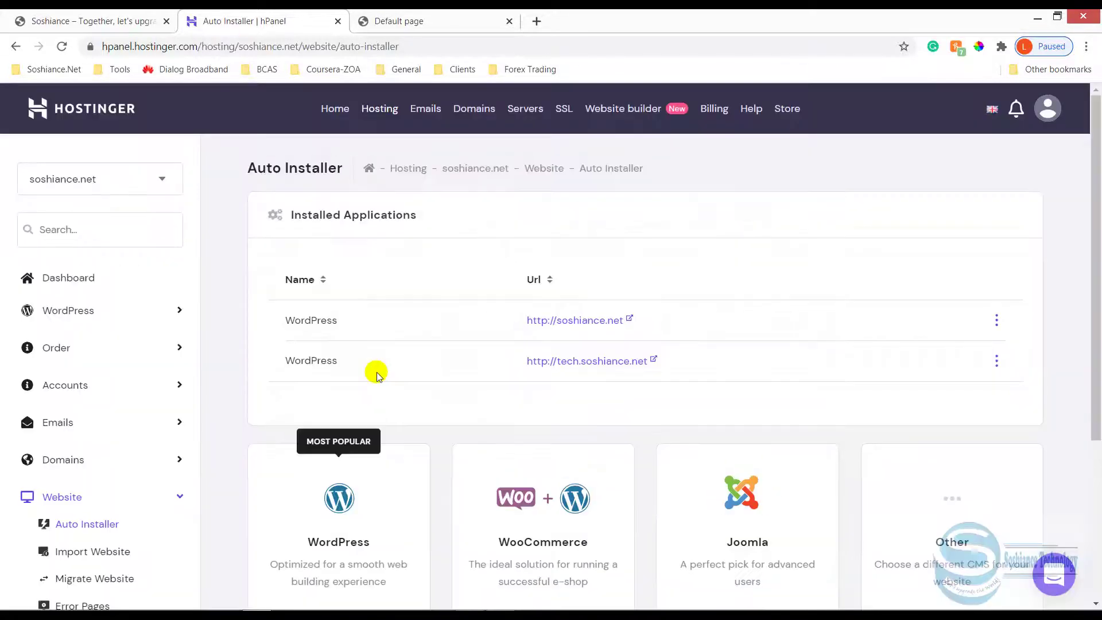
click(440, 21)
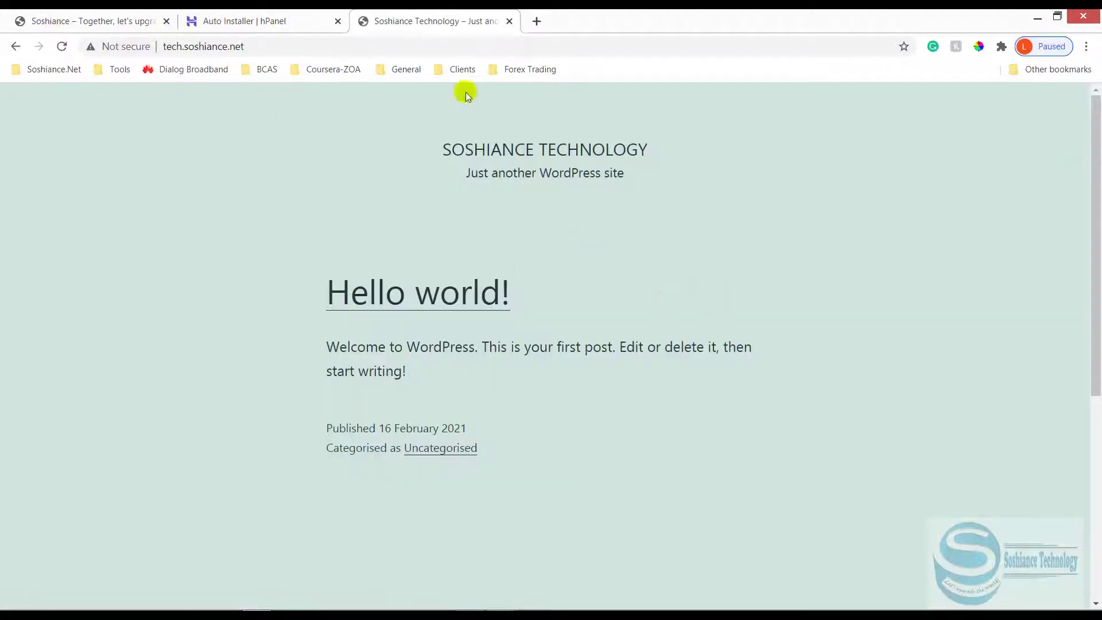
- Load the admin area at tech.soshiance.net/wp-admin
click(327, 46)
click(327, 46)
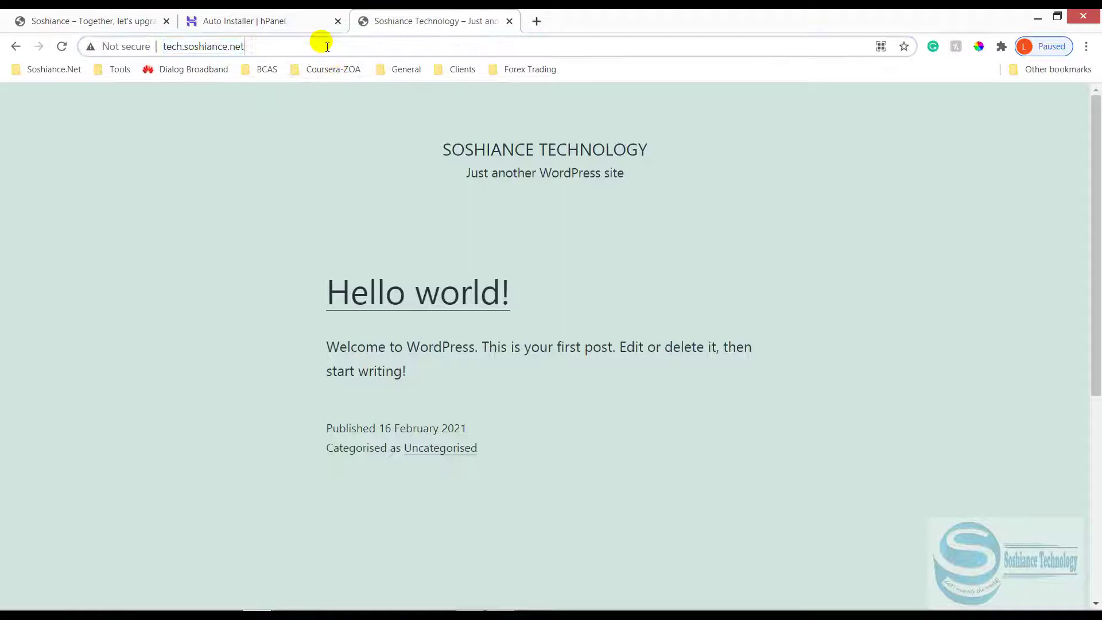
text(/wp)
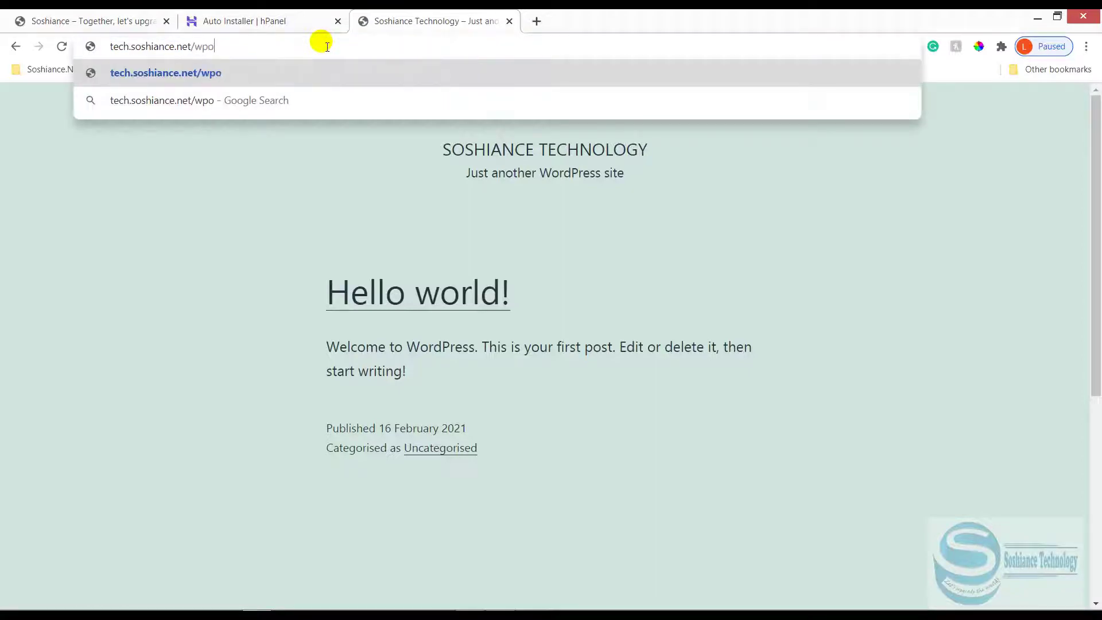
text(-admin)
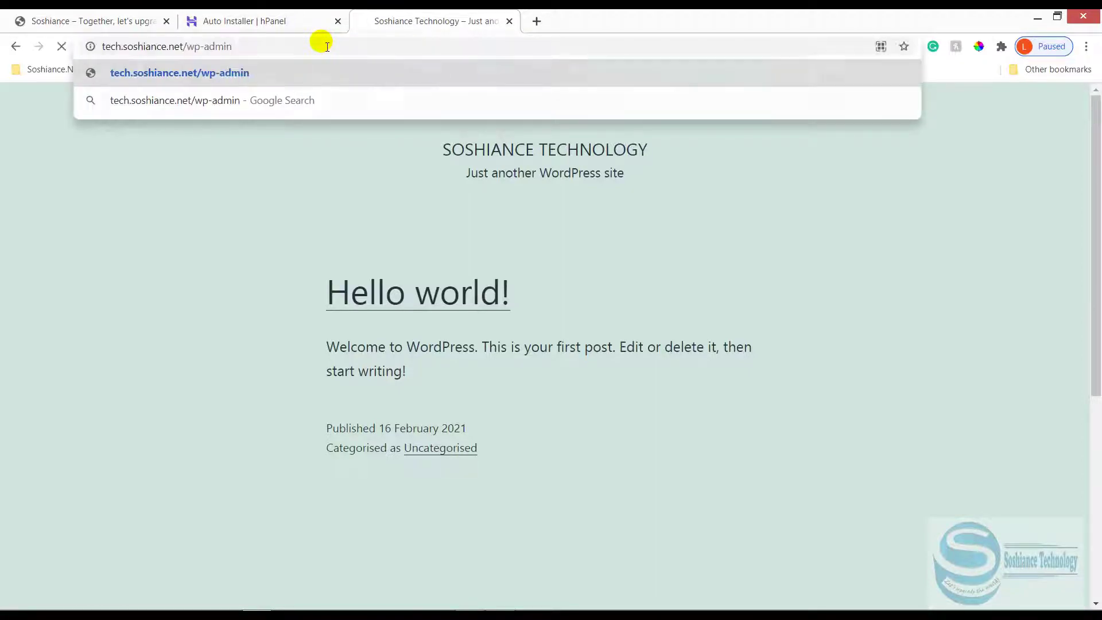
key(Return)
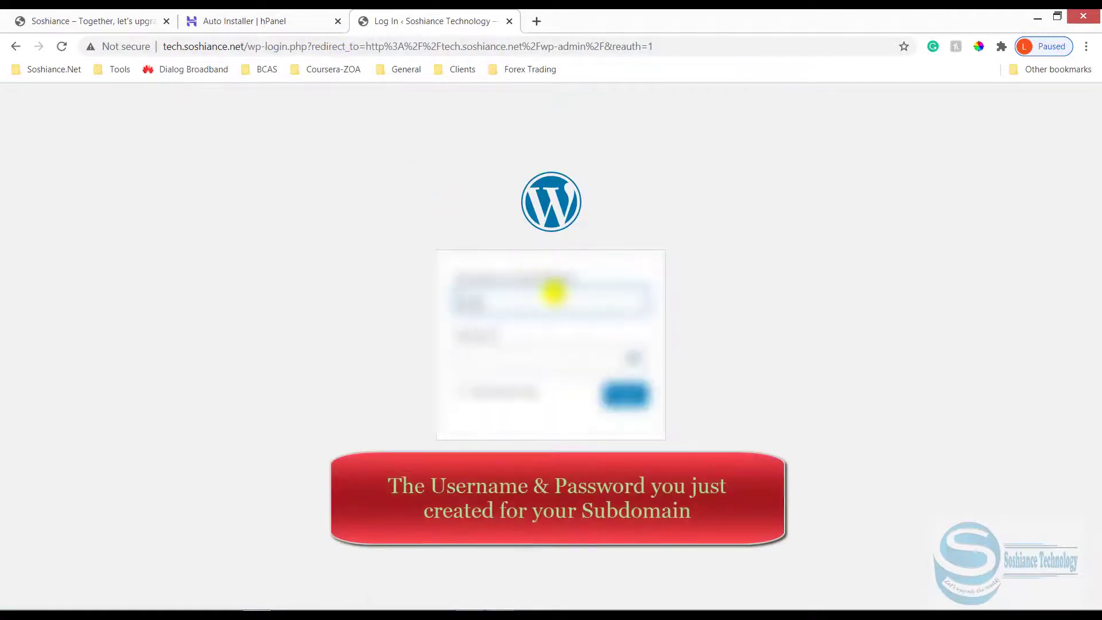
- Enter the subdomain's admin username and password, with Remember Me ticked
text(soshiance)
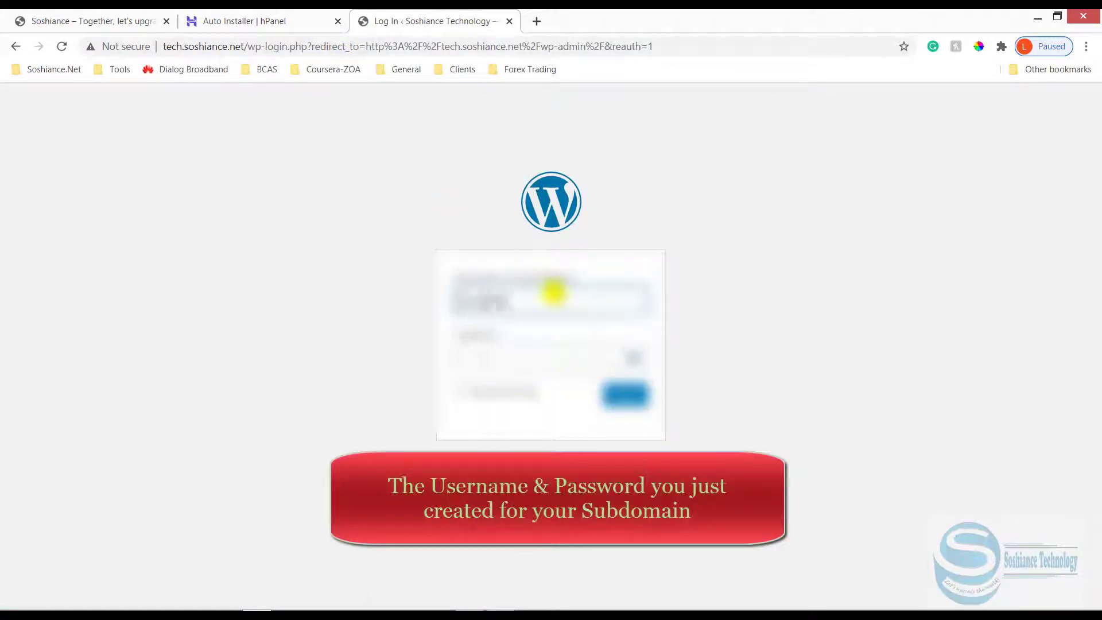
text(soshiance)
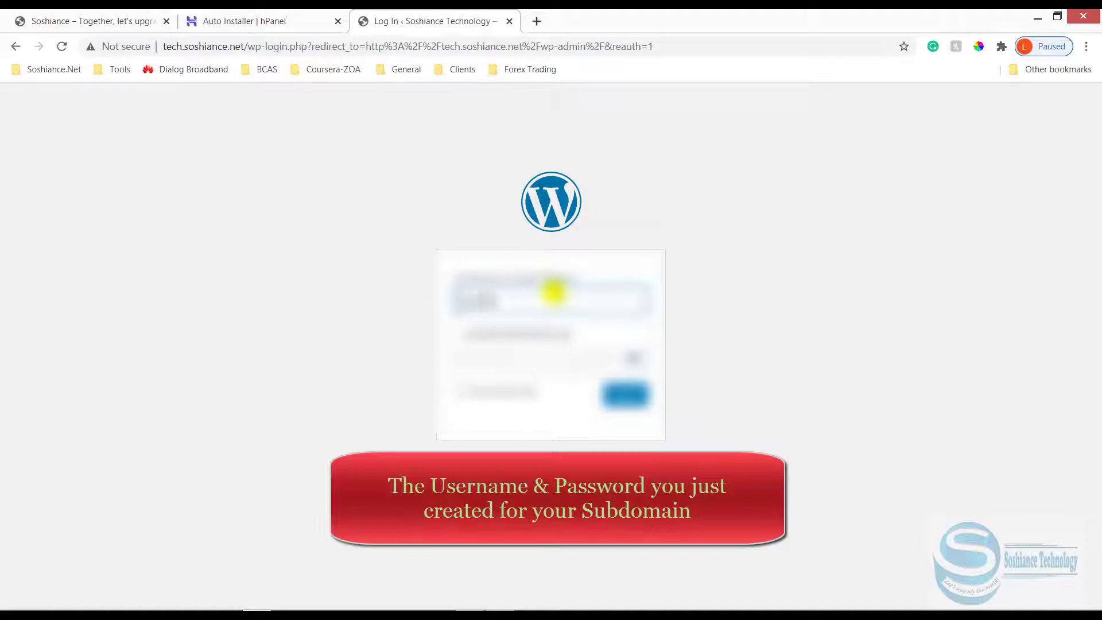
key(ctrl+a)
key(BackSpace)
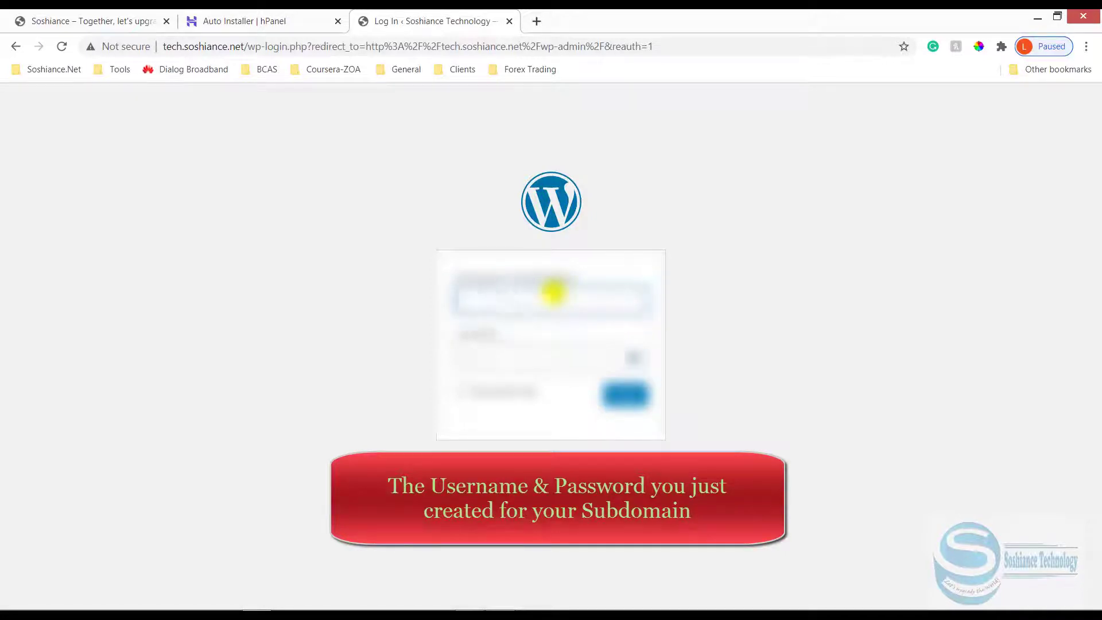
text(soshiancetech)
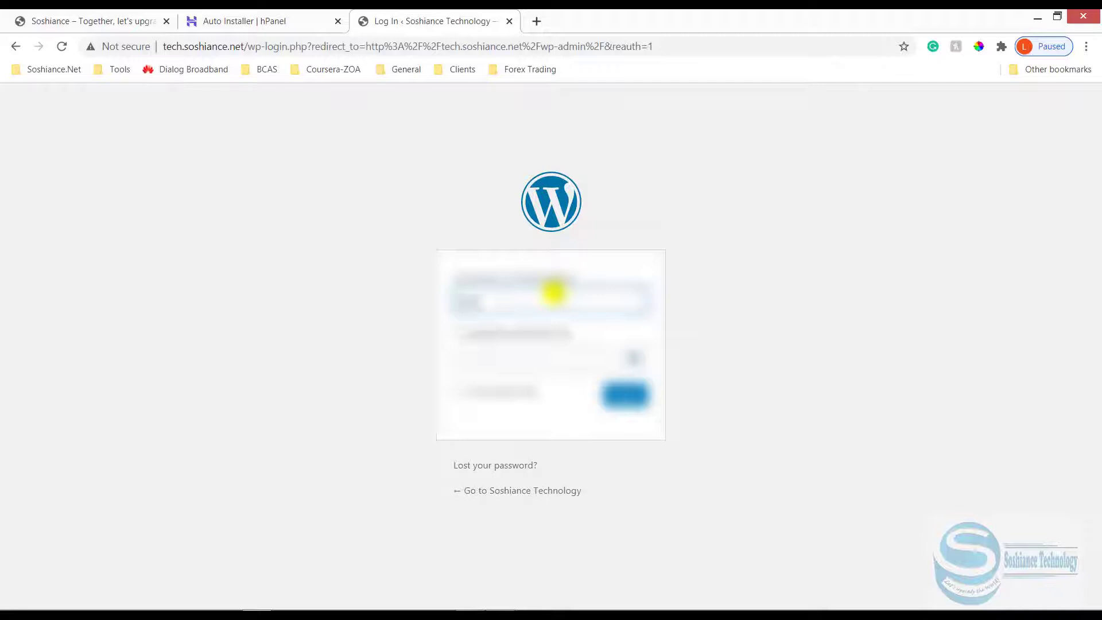
key(Tab)
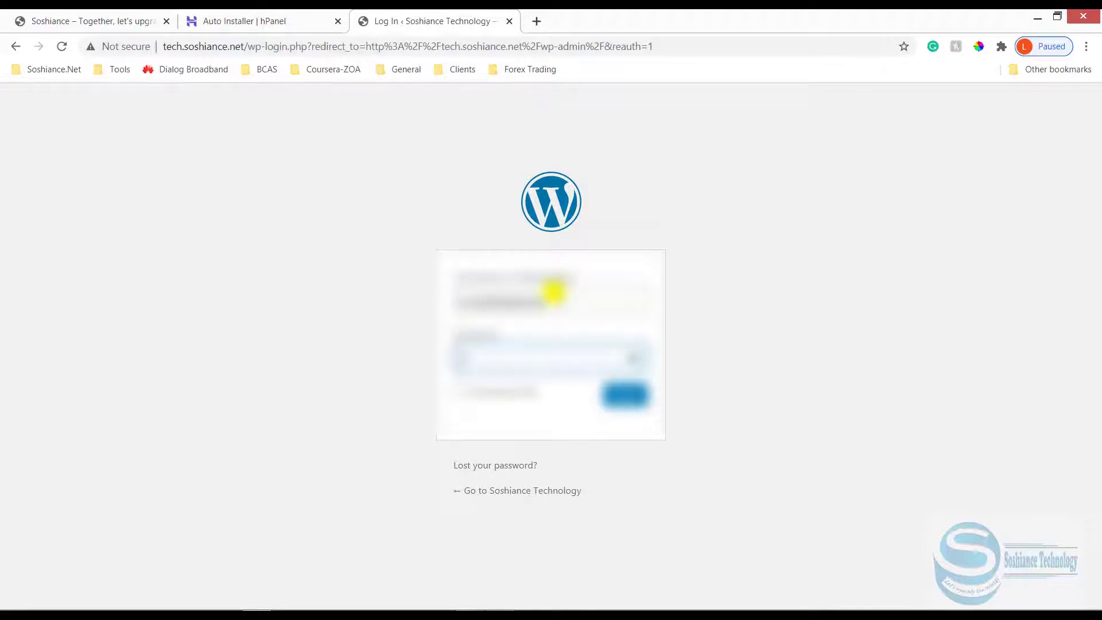
text(***********)
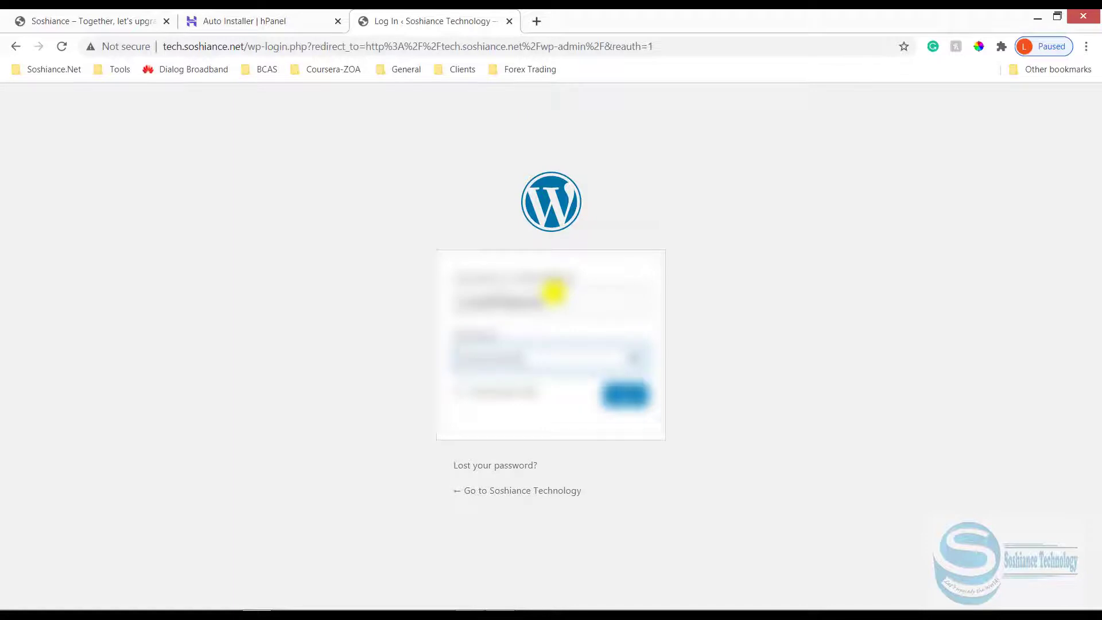
click(513, 391)
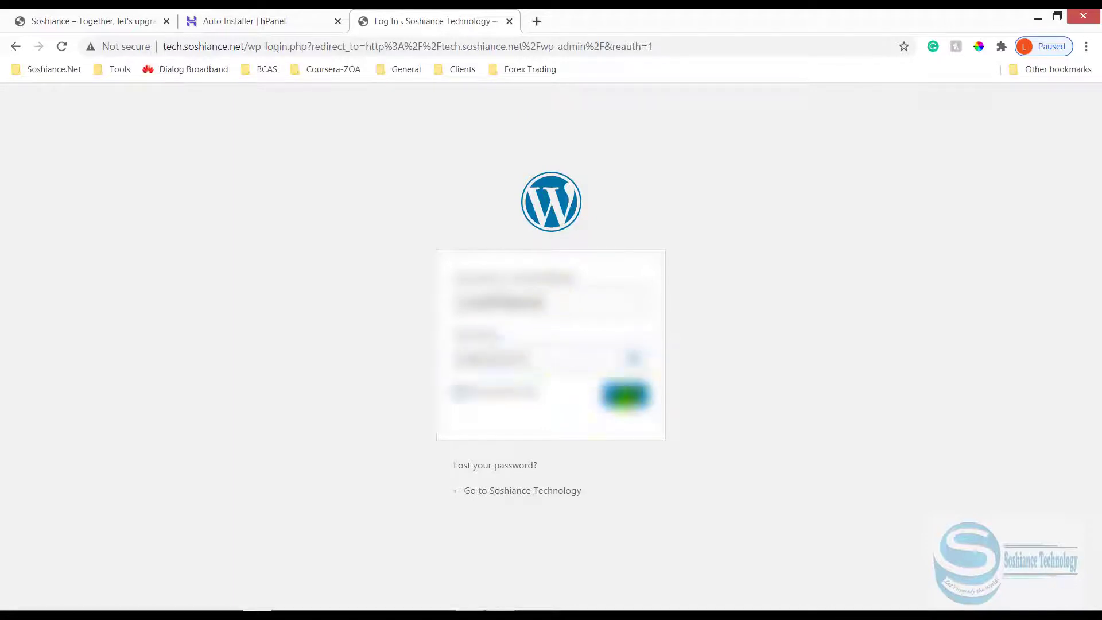
- Log in and go to the Upload Theme area under Appearance > Themes
click(626, 395)
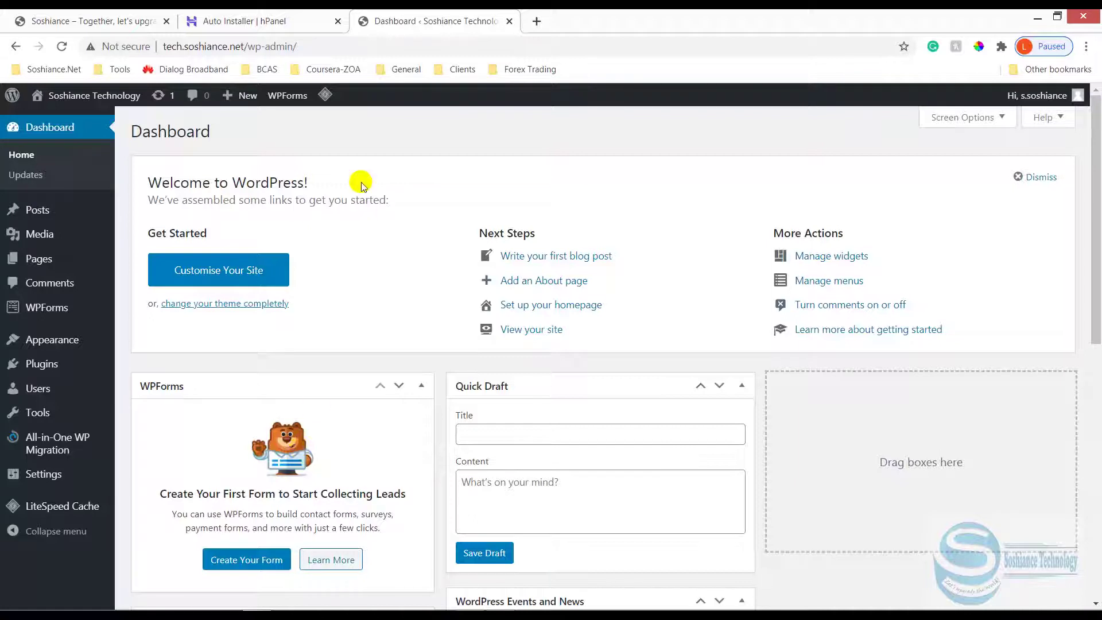
click(155, 348)
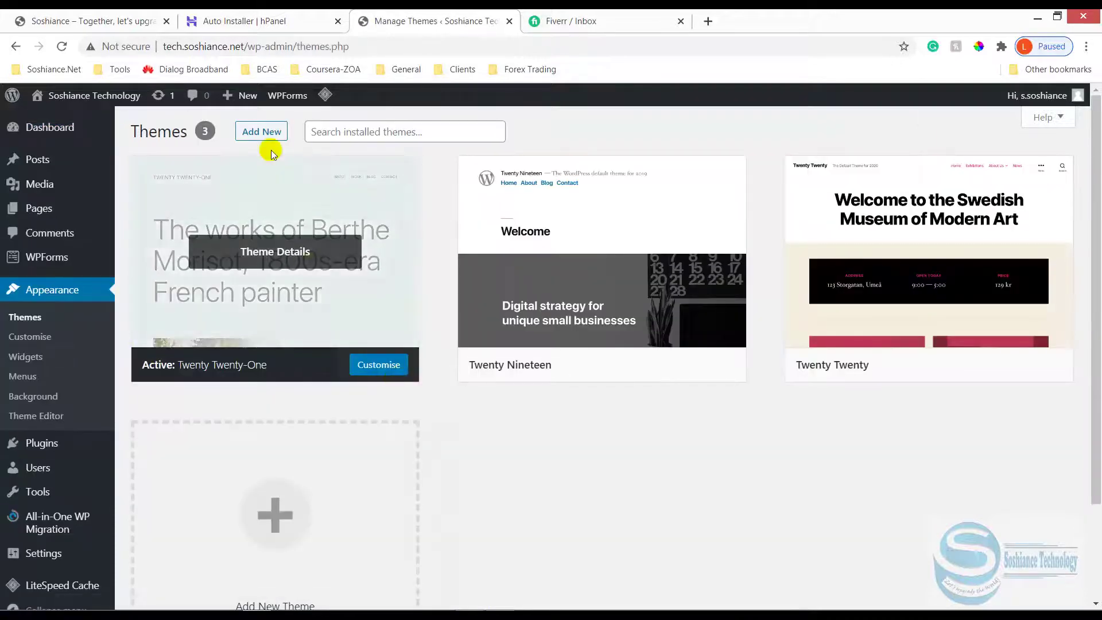
click(269, 133)
click(270, 135)
- Upload and install MJ10.zip from Downloads, then activate the Micro Jobs theme
click(518, 264)
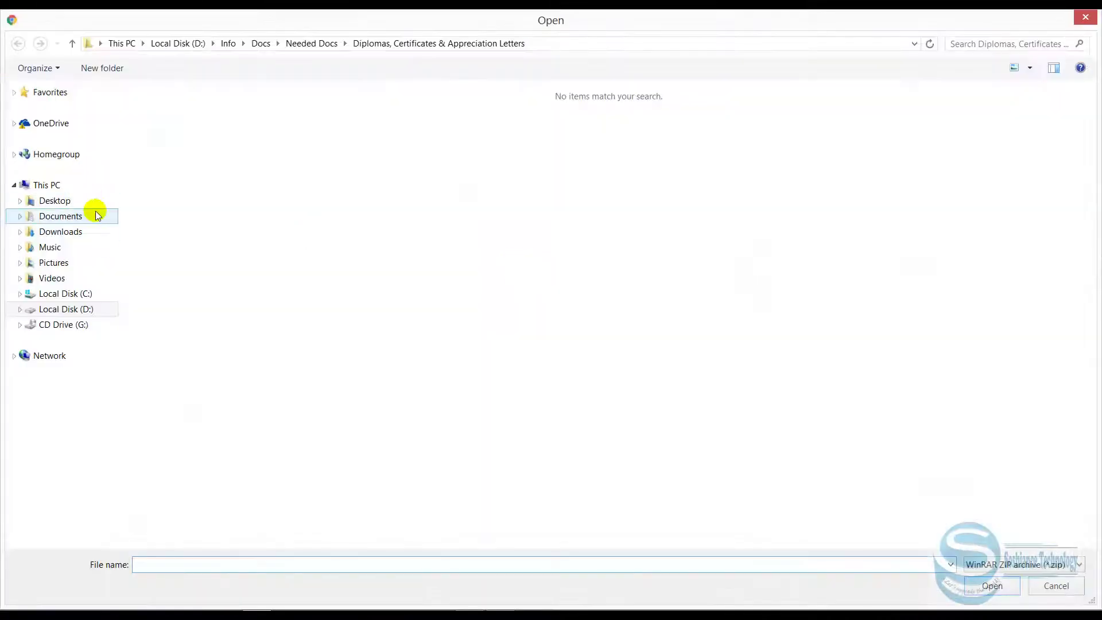
click(60, 231)
click(202, 125)
click(992, 585)
click(697, 262)
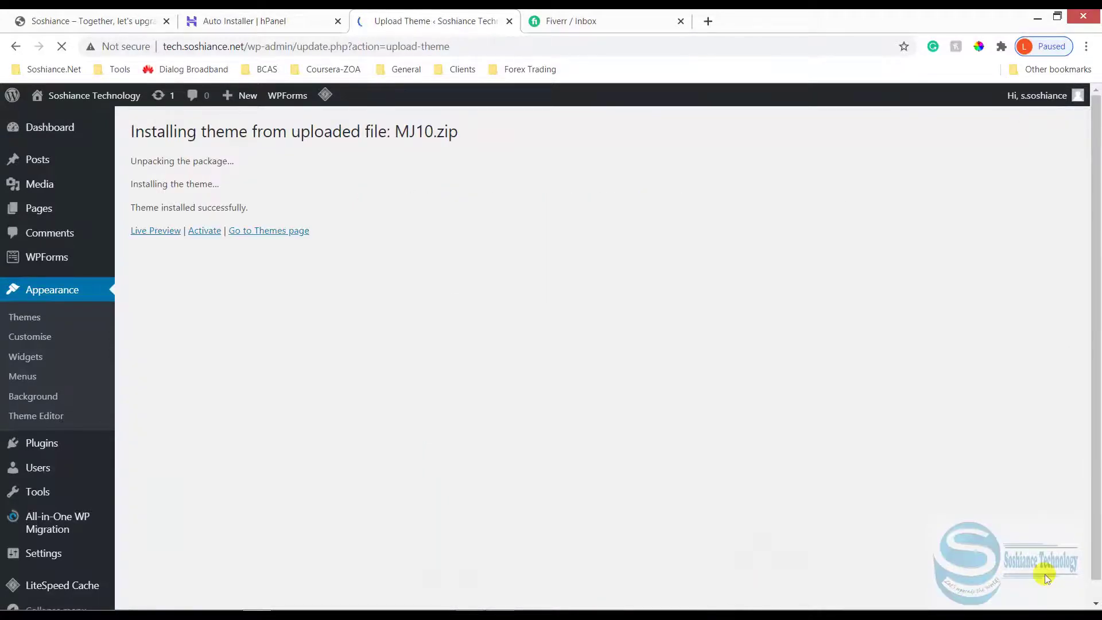
click(204, 232)
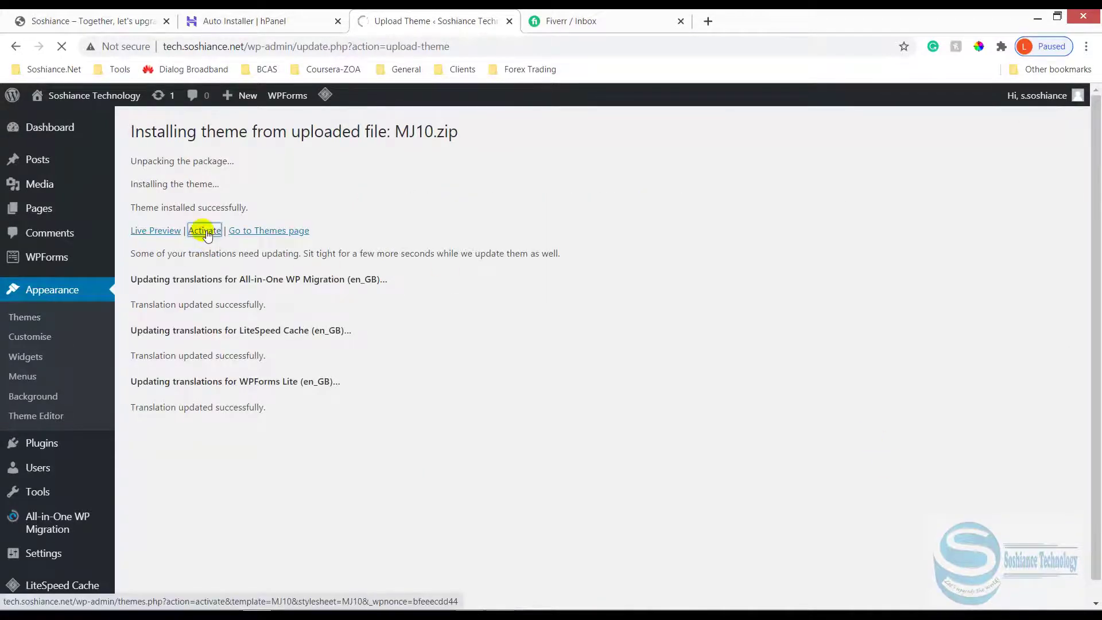
- Open tech.soshiance.net in a new tab and view its Micro Jobs Website front page
key(ctrl+Tab)
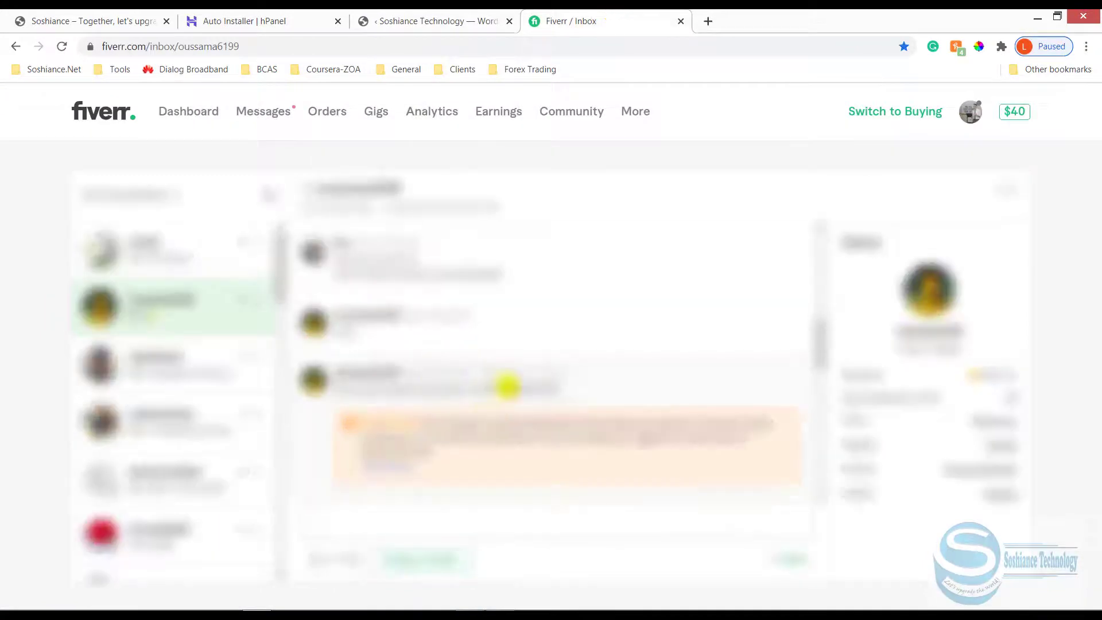
key(ctrl+shift+Tab)
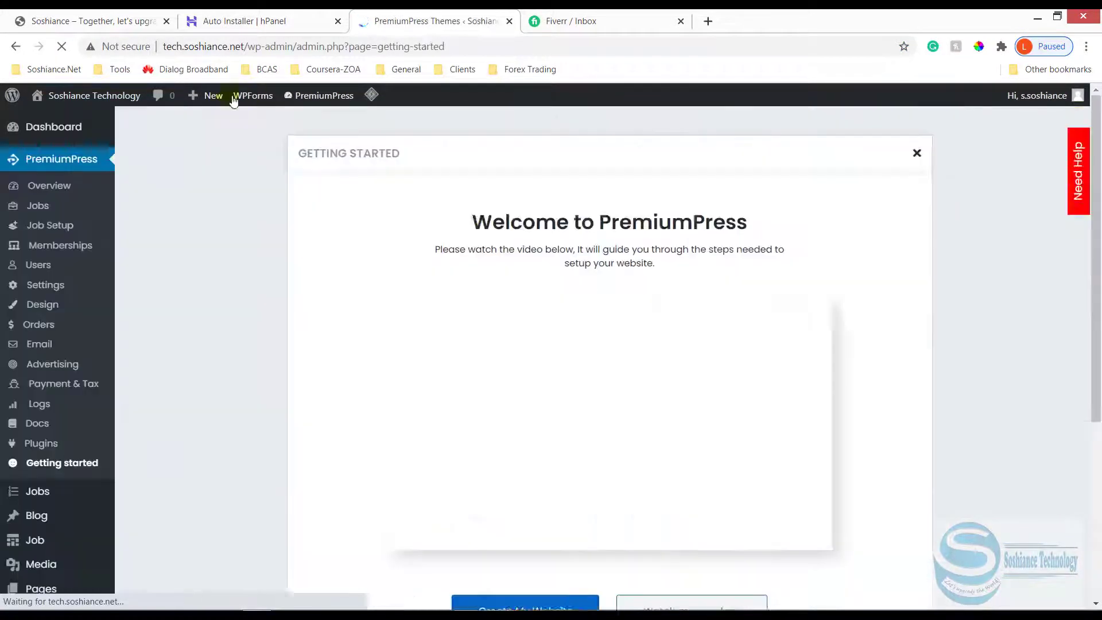
mouse_move(86, 95)
right_click(69, 120)
click(132, 137)
click(588, 21)
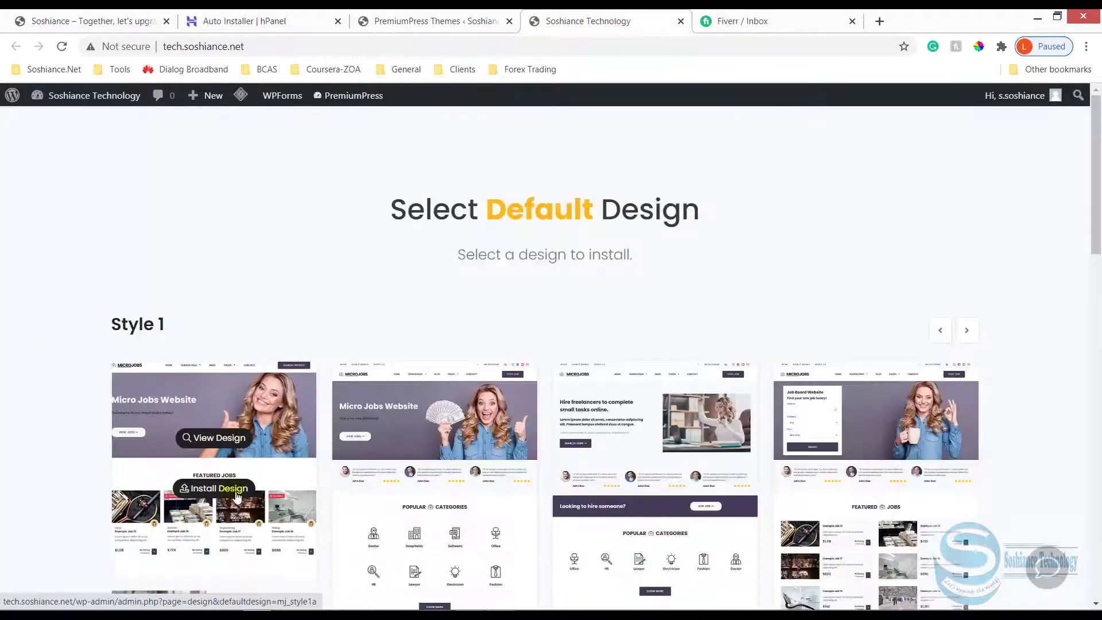
scroll(652, 480, down, 4)
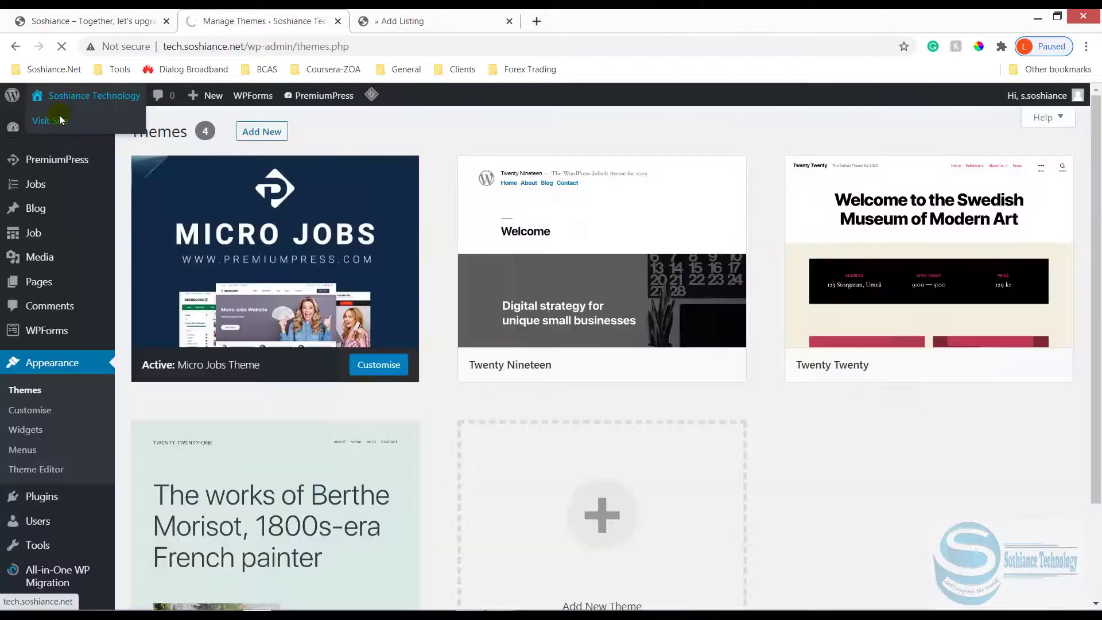
click(61, 120)
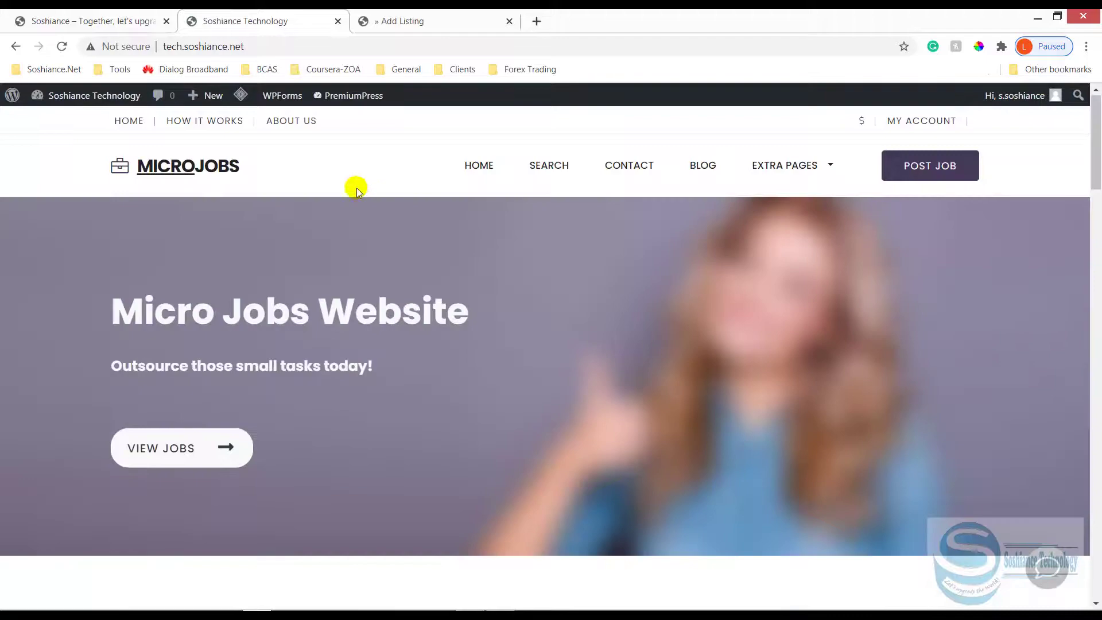
drag(1095, 178, 1097, 140)
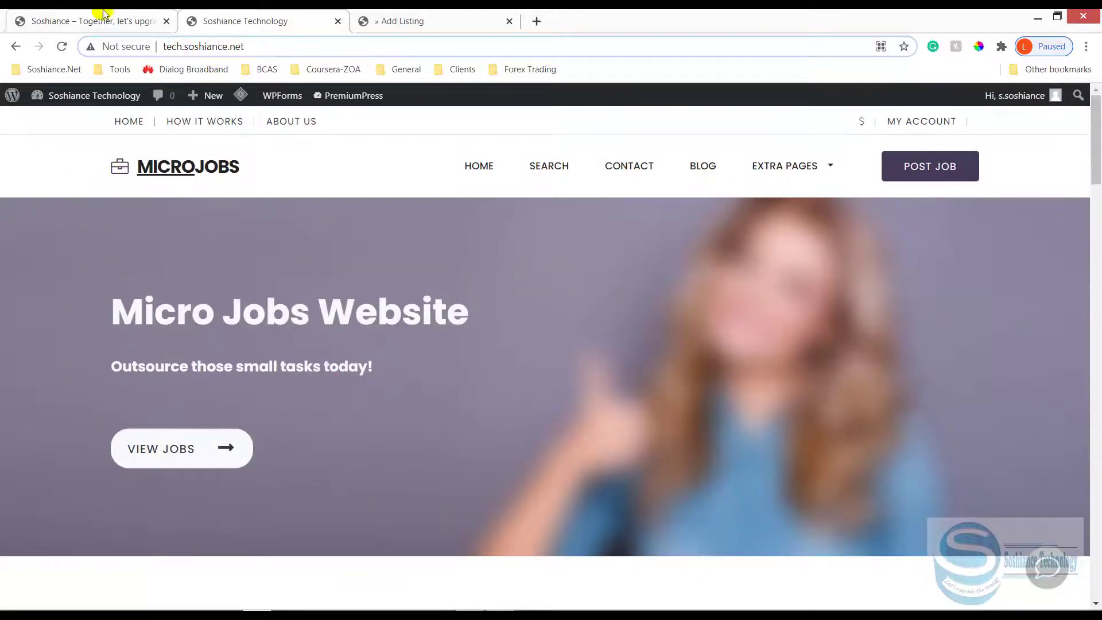
- From the dashboard, open All-in-One WP Migration Export and list the EXPORT TO destinations
mouse_move(71, 93)
click(54, 125)
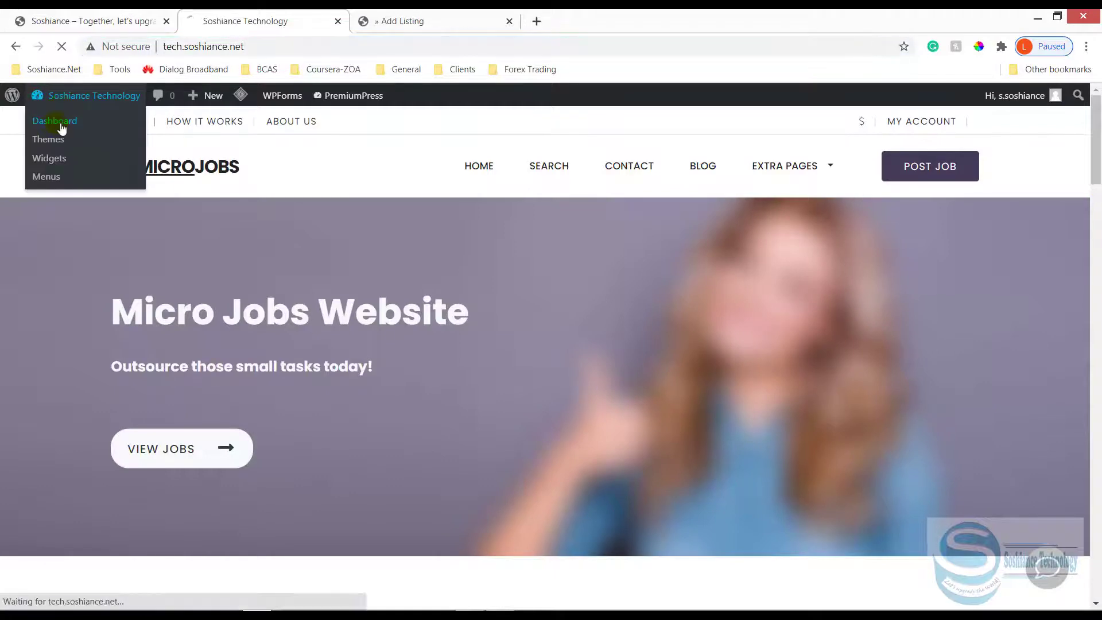
scroll(246, 290, down, 4)
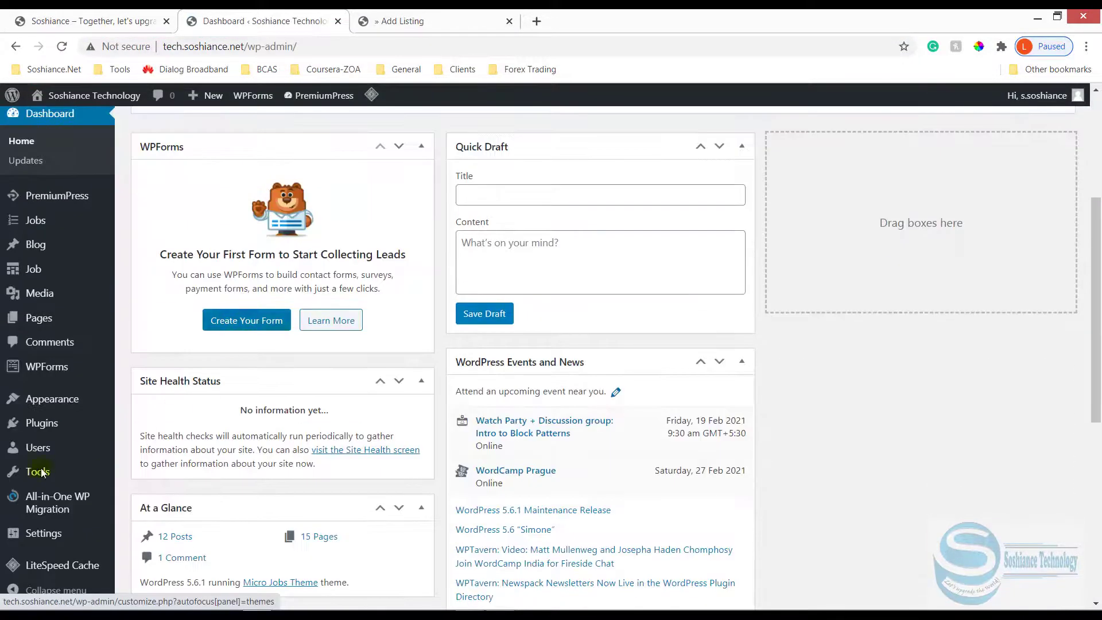
mouse_move(89, 509)
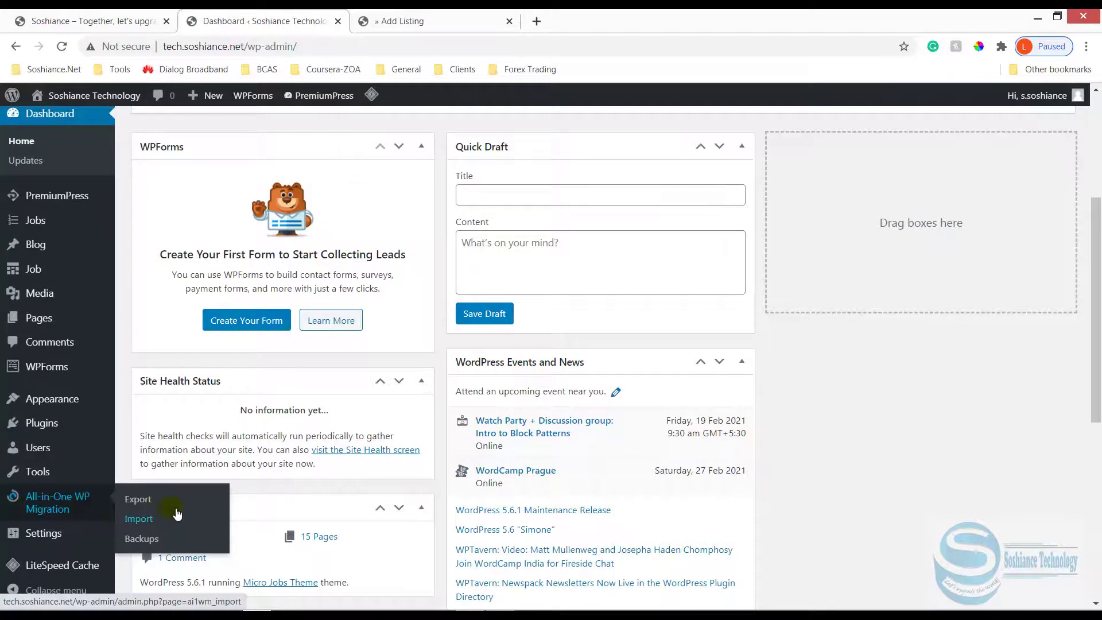
click(143, 504)
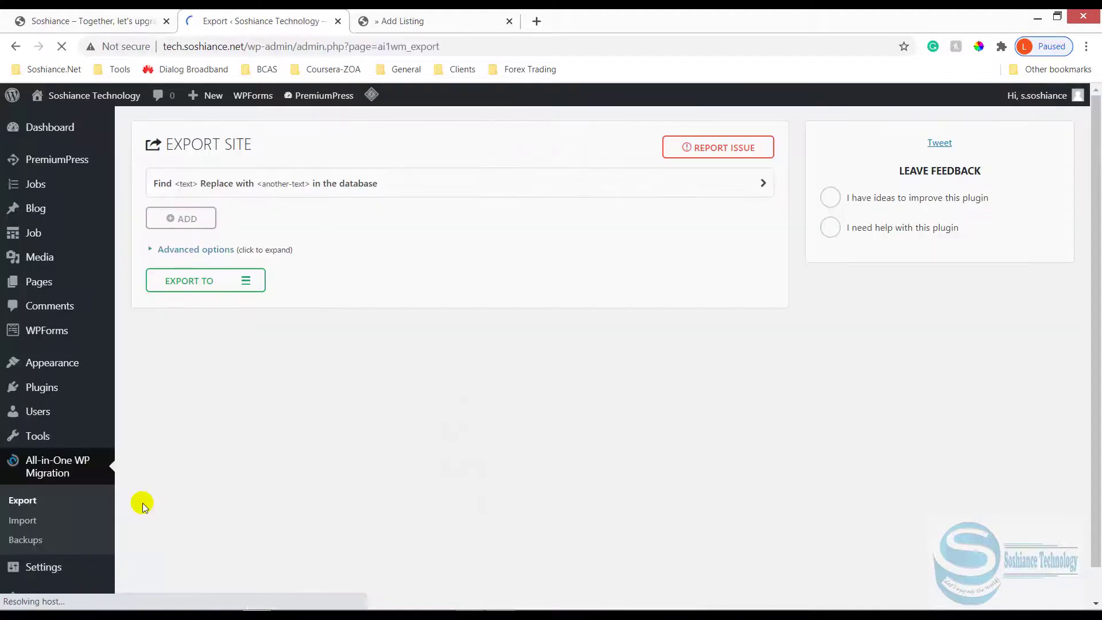
click(242, 279)
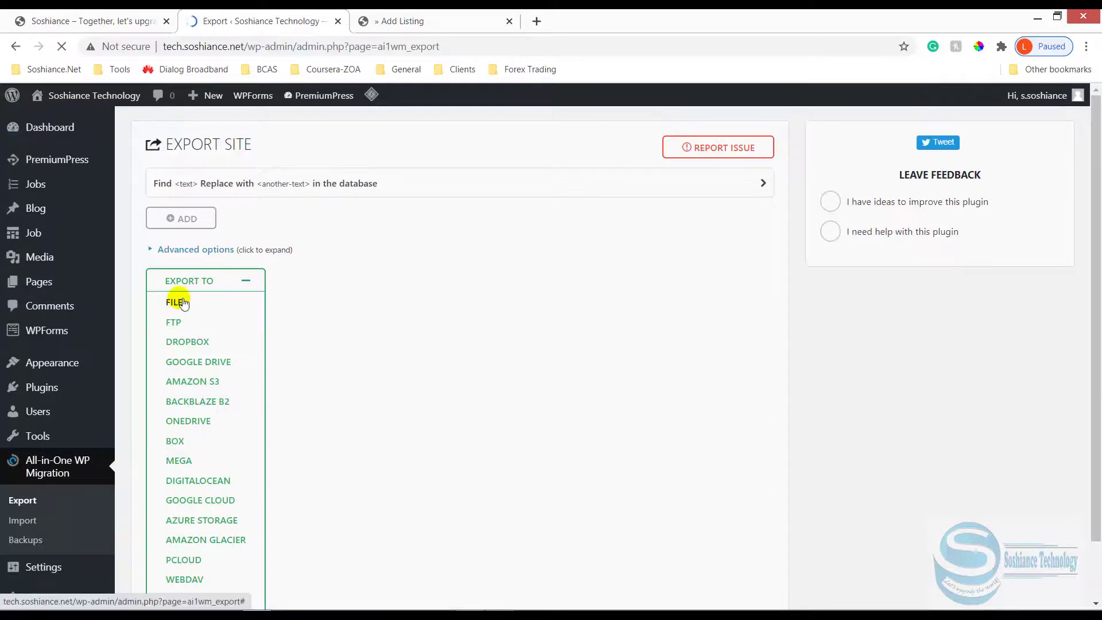